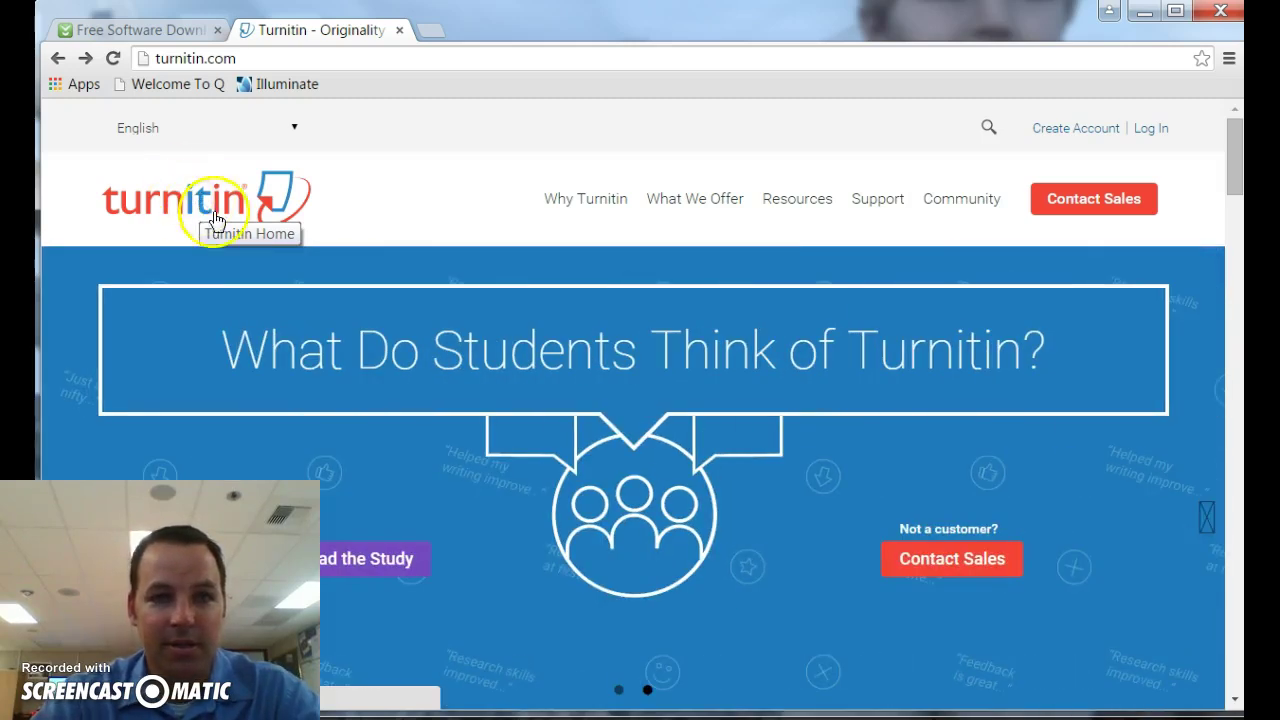
Step: Start a new Turnitin account and choose the student account type
click(1071, 131)
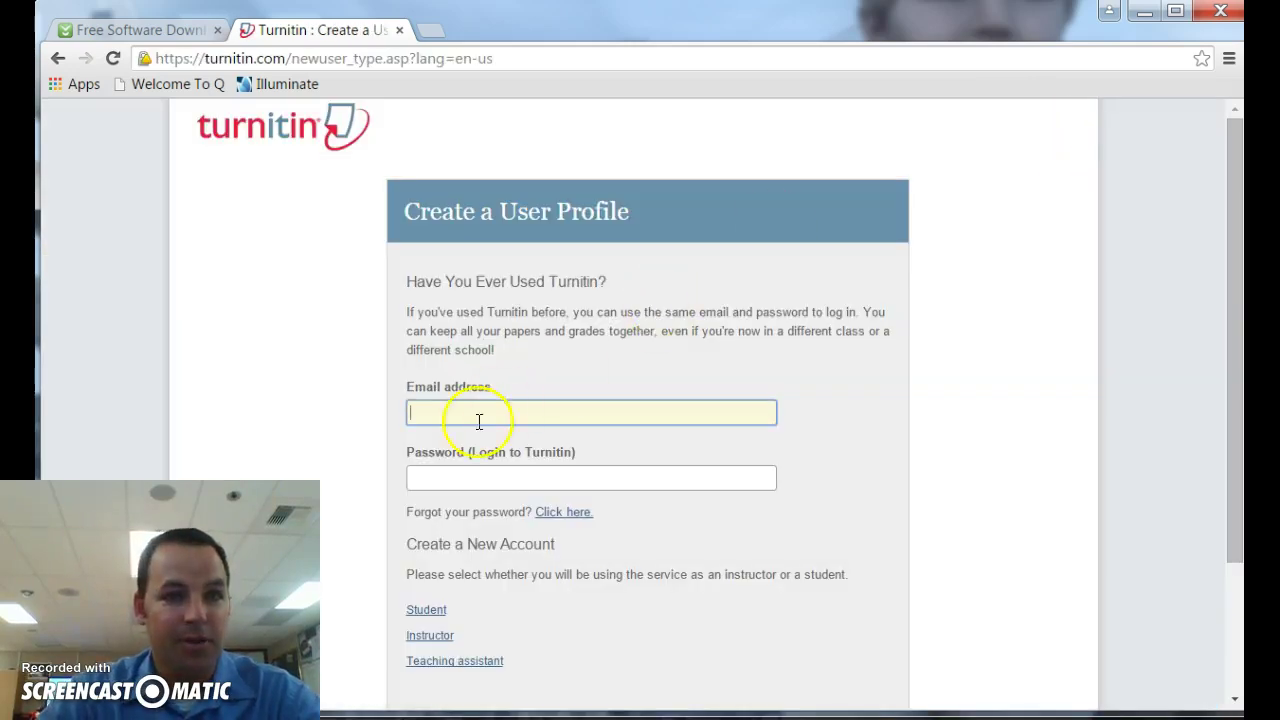
click(452, 410)
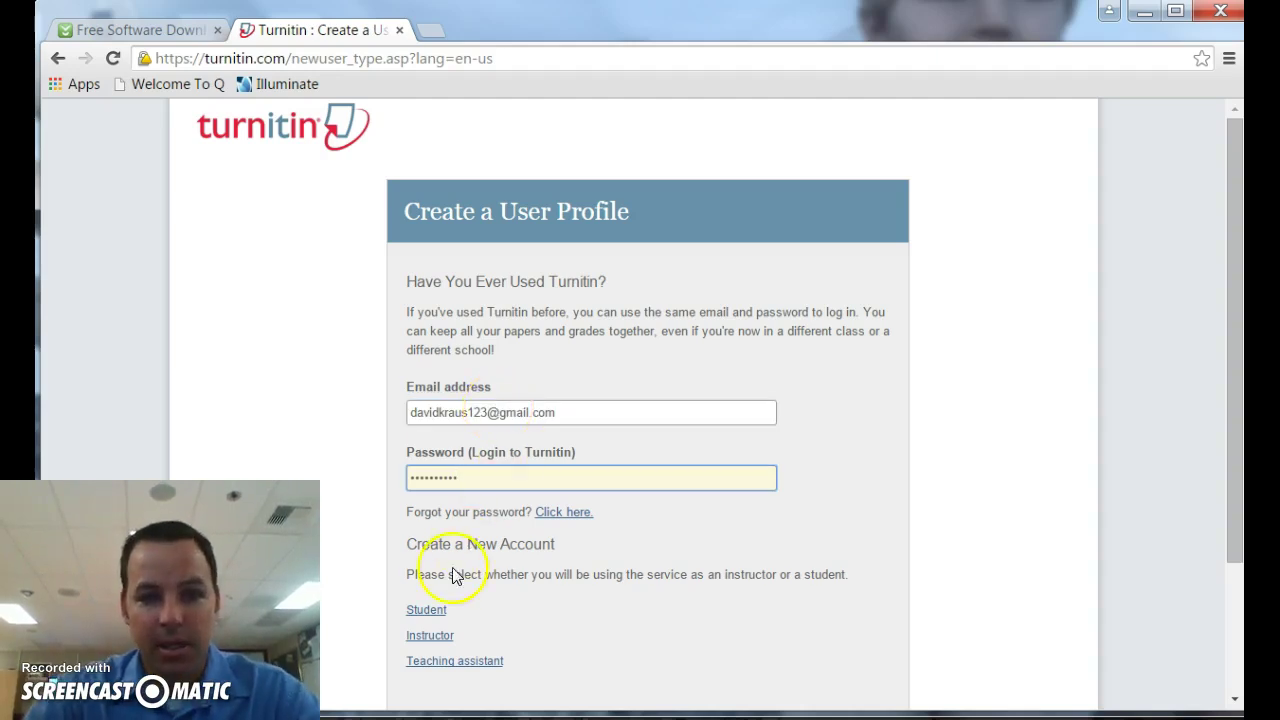
click(425, 612)
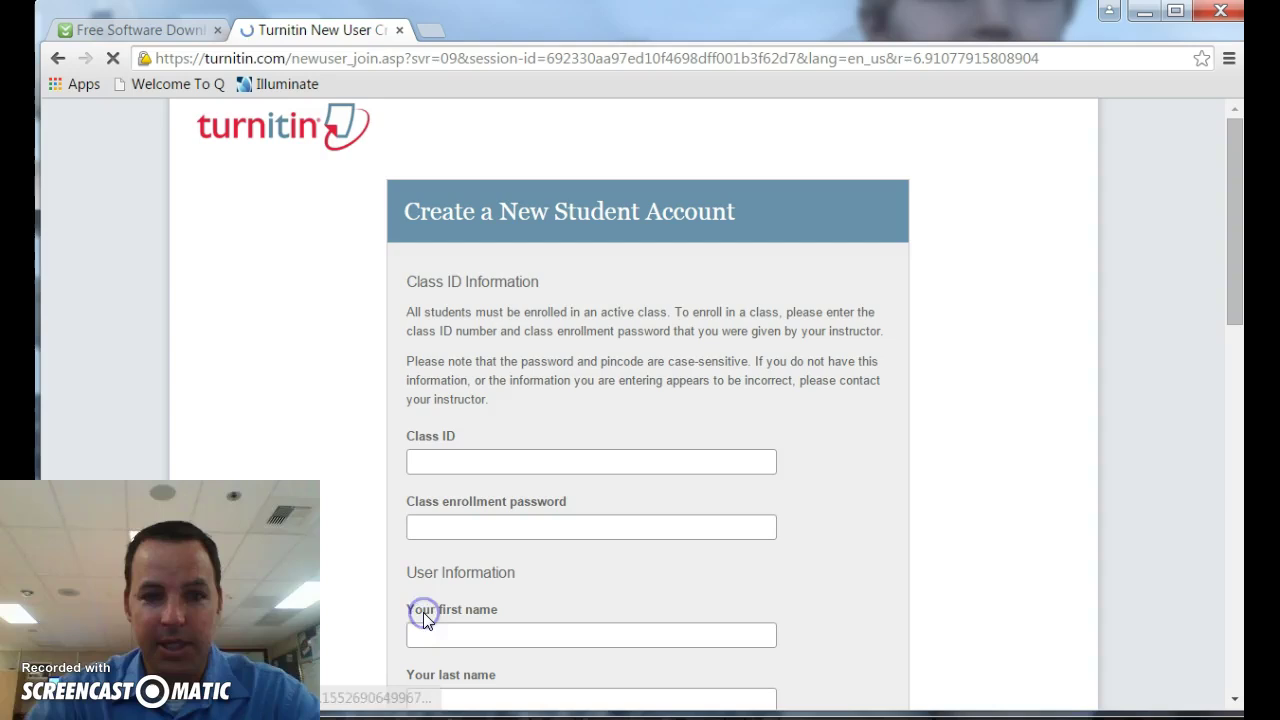
click(451, 454)
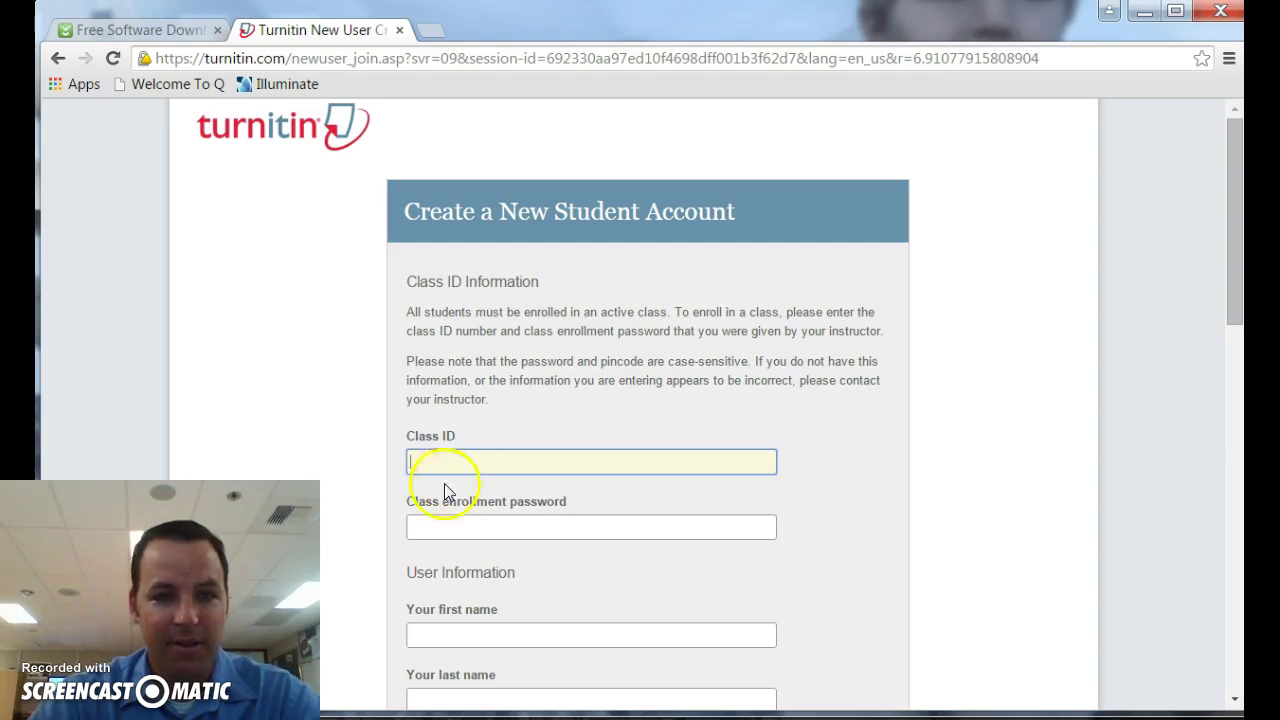
click(471, 517)
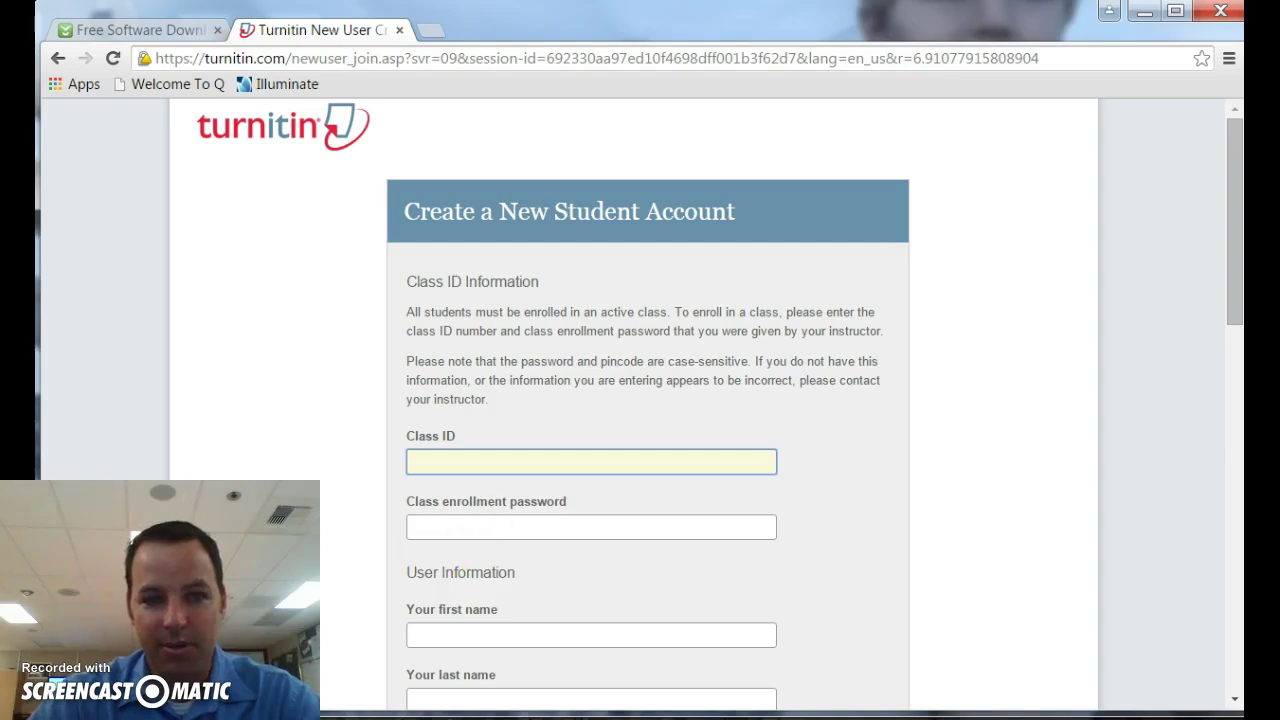
click(435, 528)
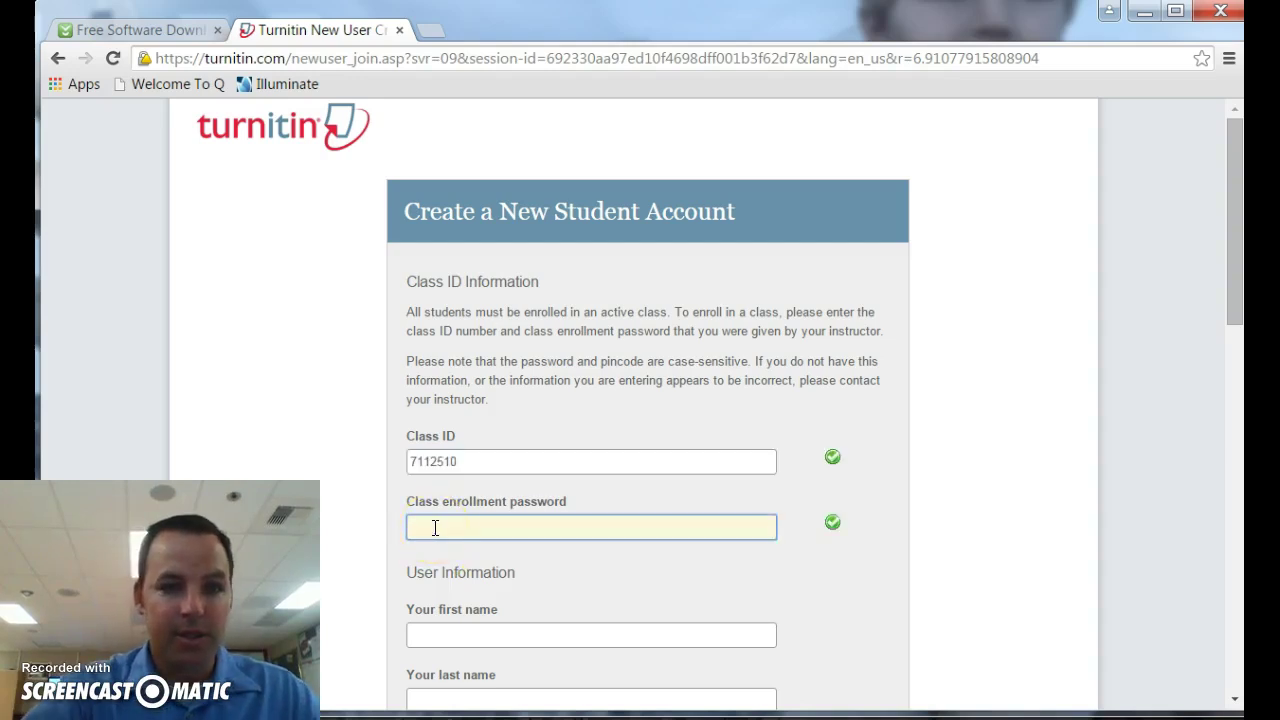
click(520, 533)
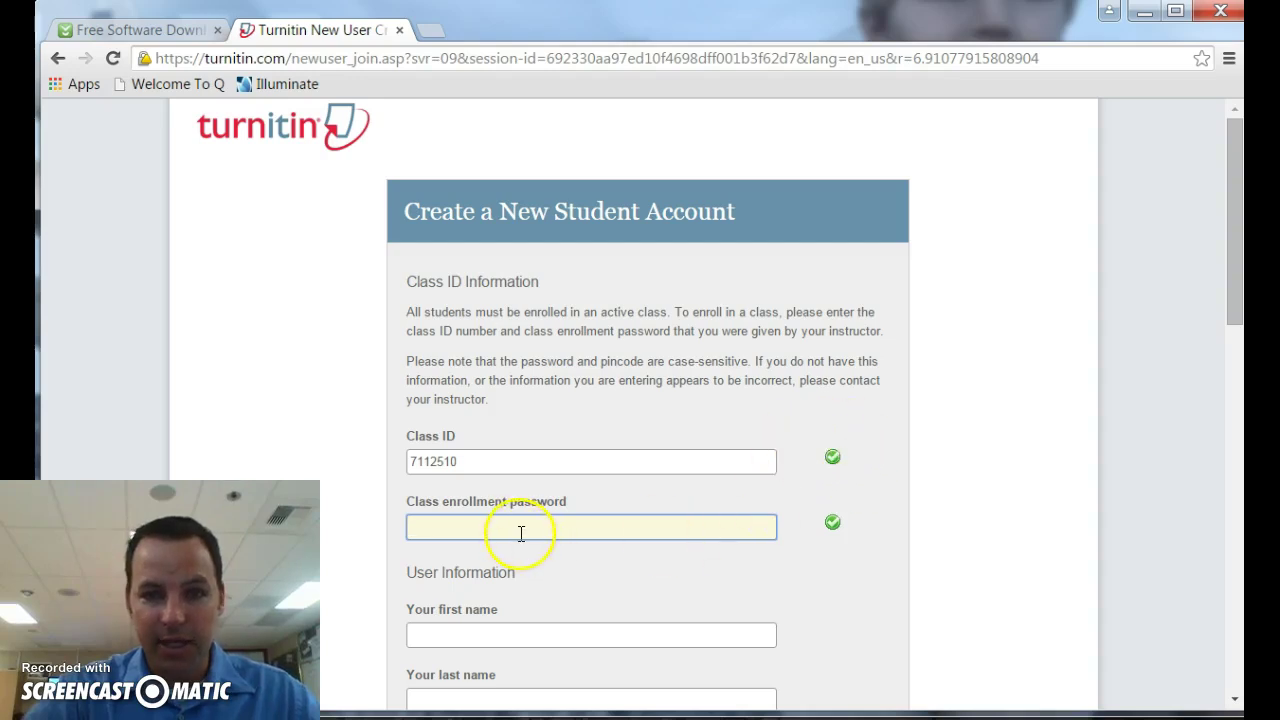
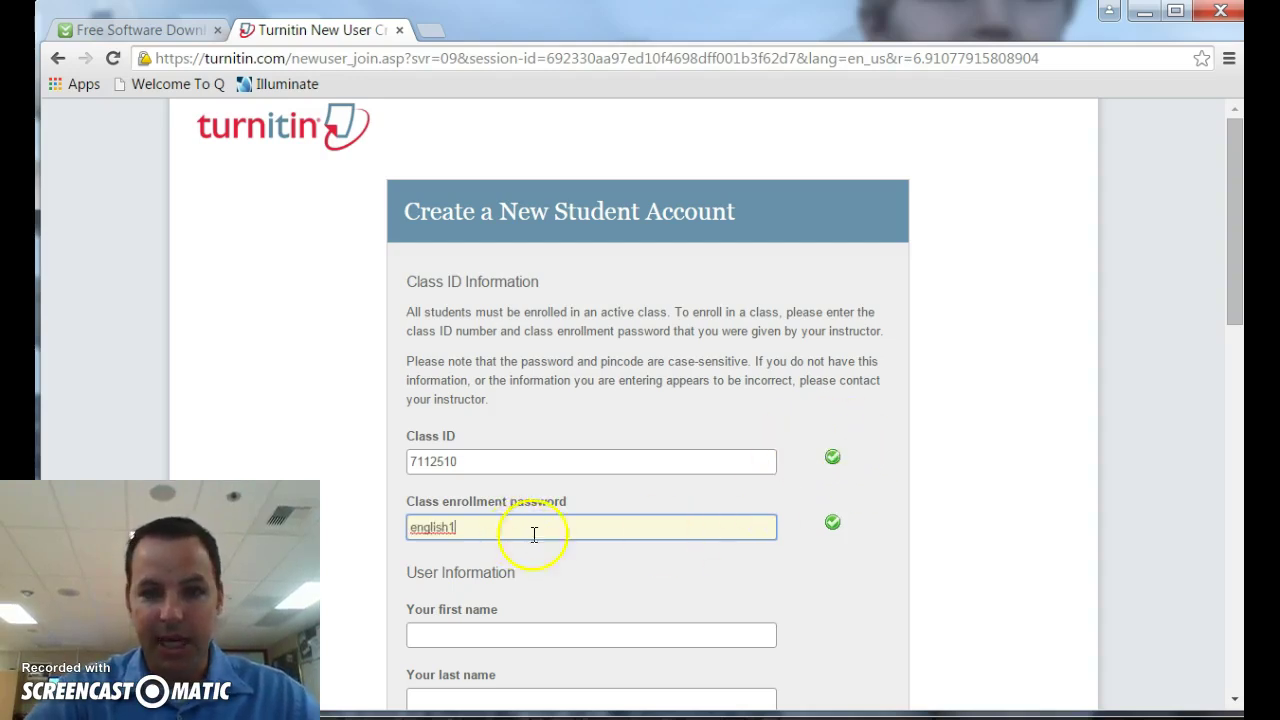
click(460, 637)
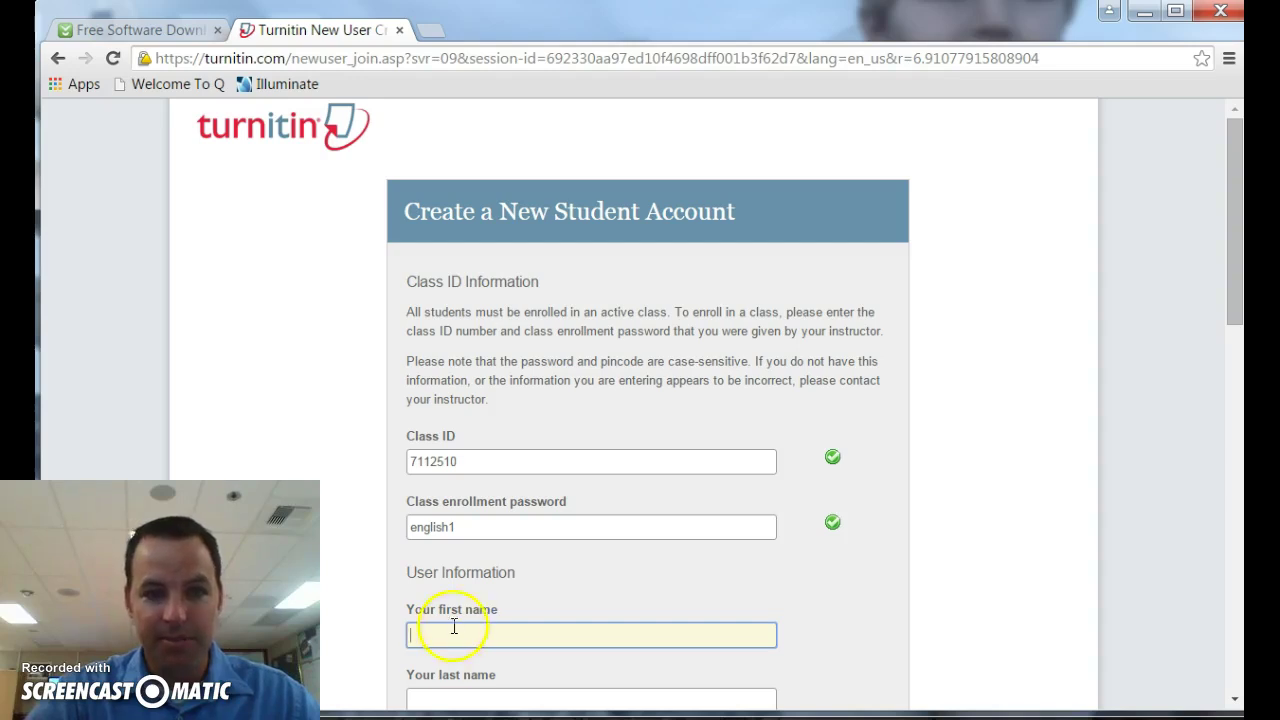
drag(457, 663, 497, 509)
click(905, 483)
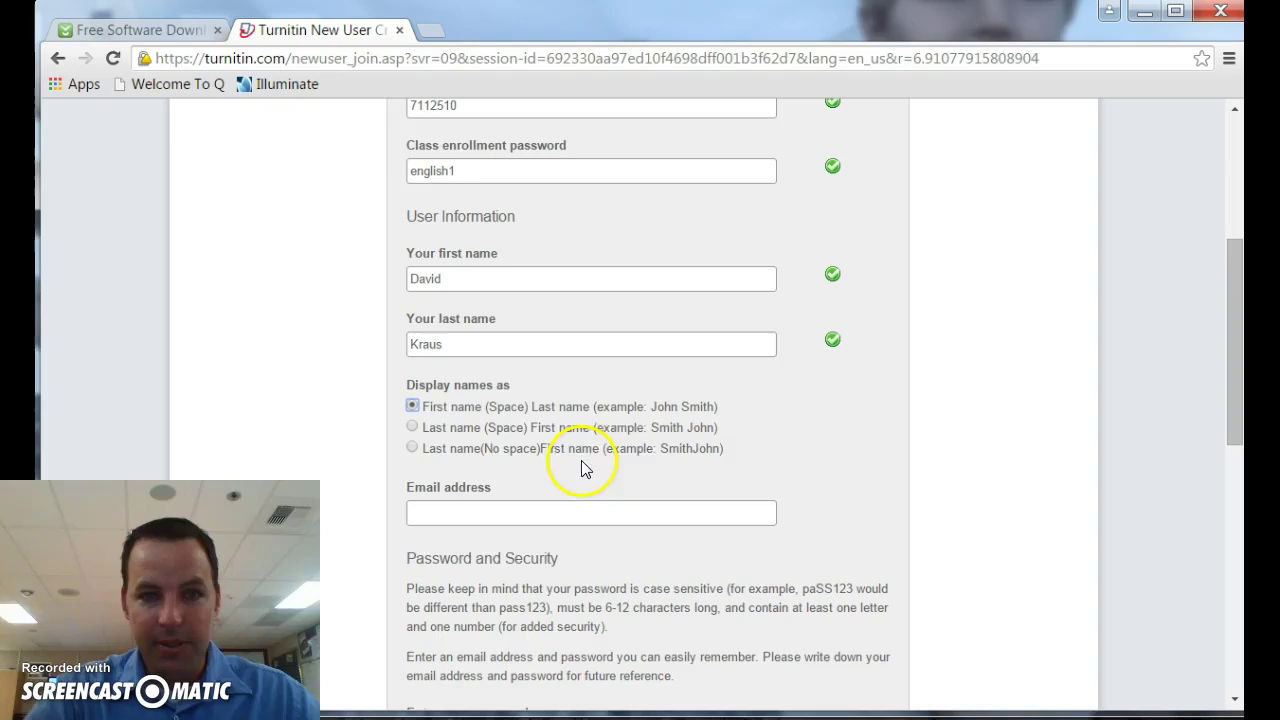
Step: Fill in the student's e-mail address on the new account form
click(507, 515)
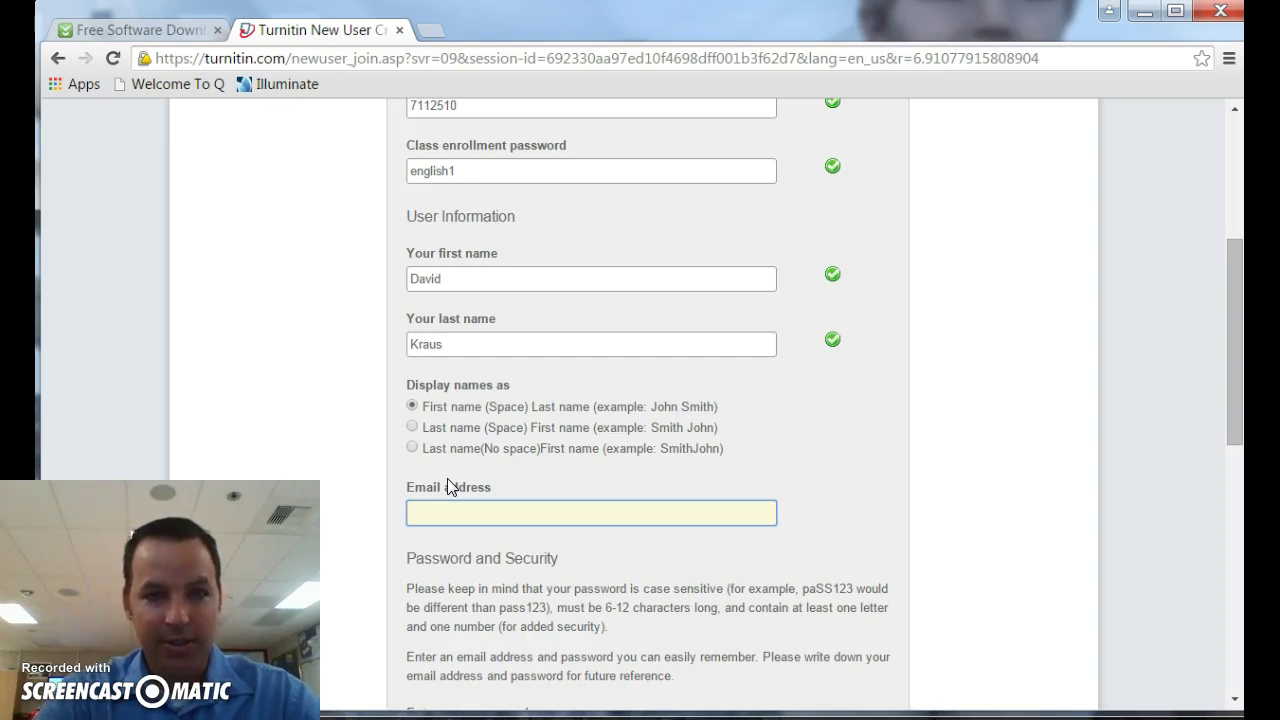
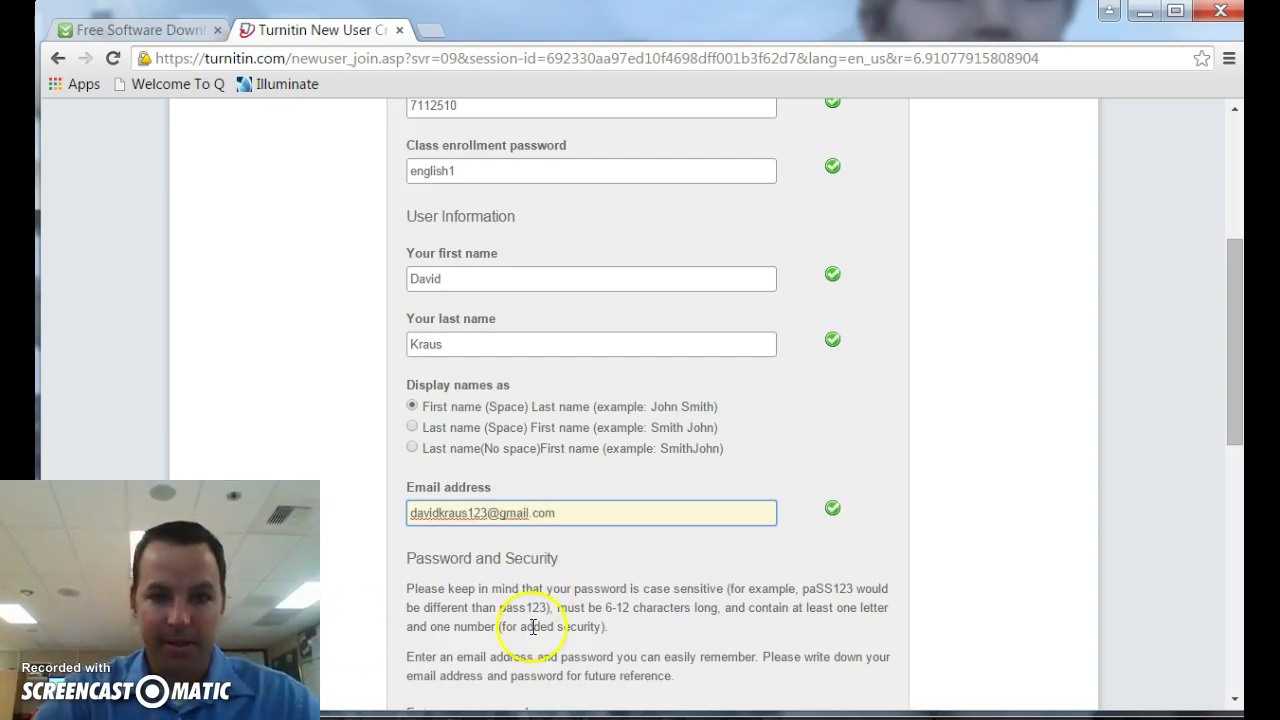
drag(1240, 398, 1214, 517)
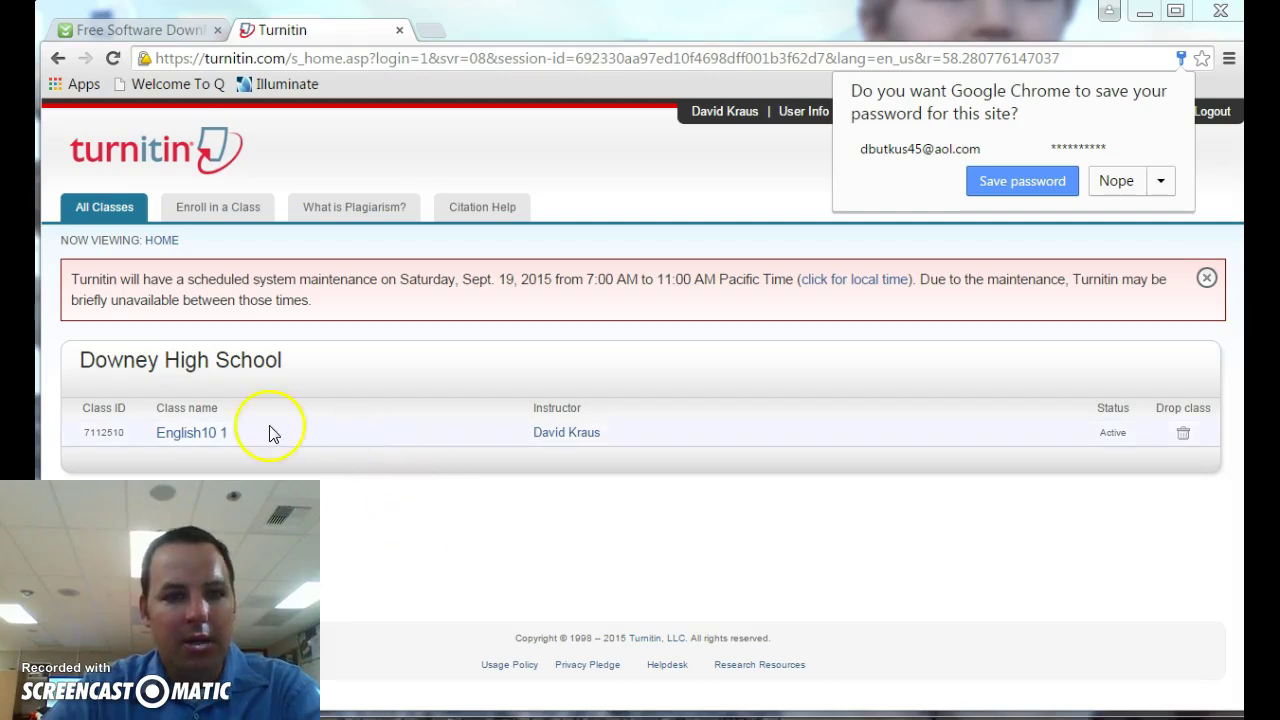
Step: Open the English10 1 class, start a paper submission, and switch to Single File Upload
click(205, 438)
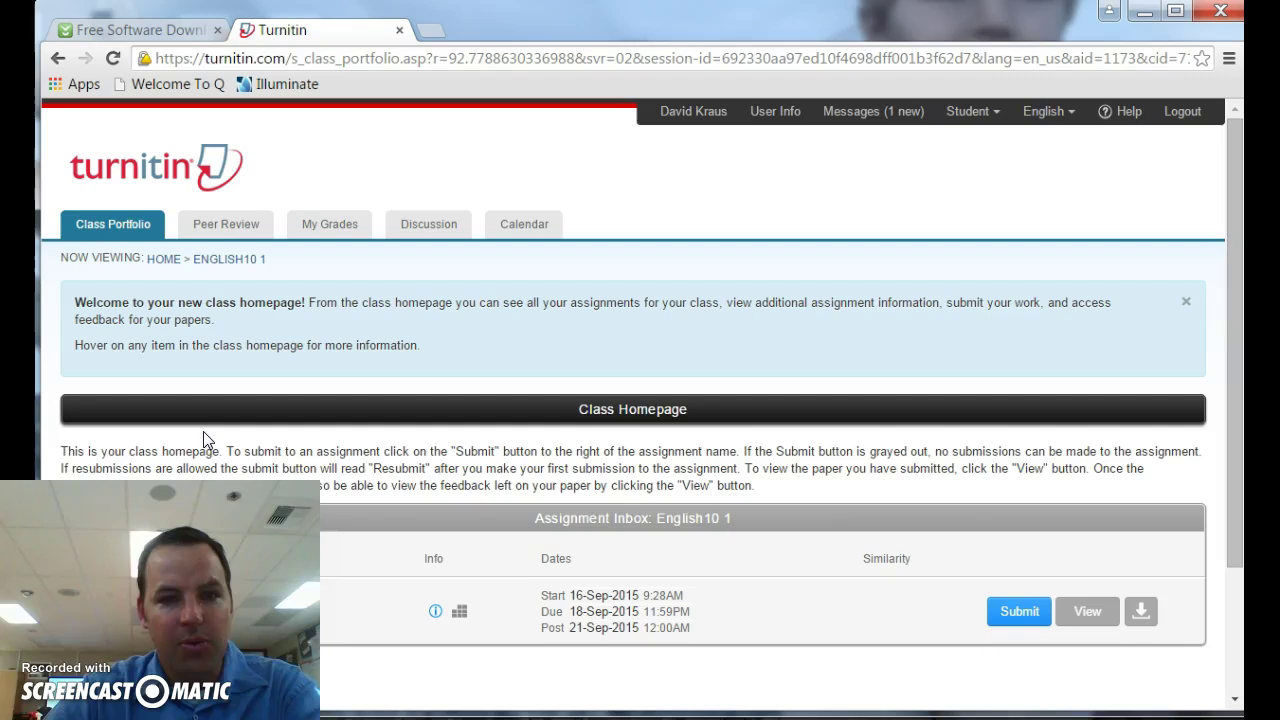
click(1018, 612)
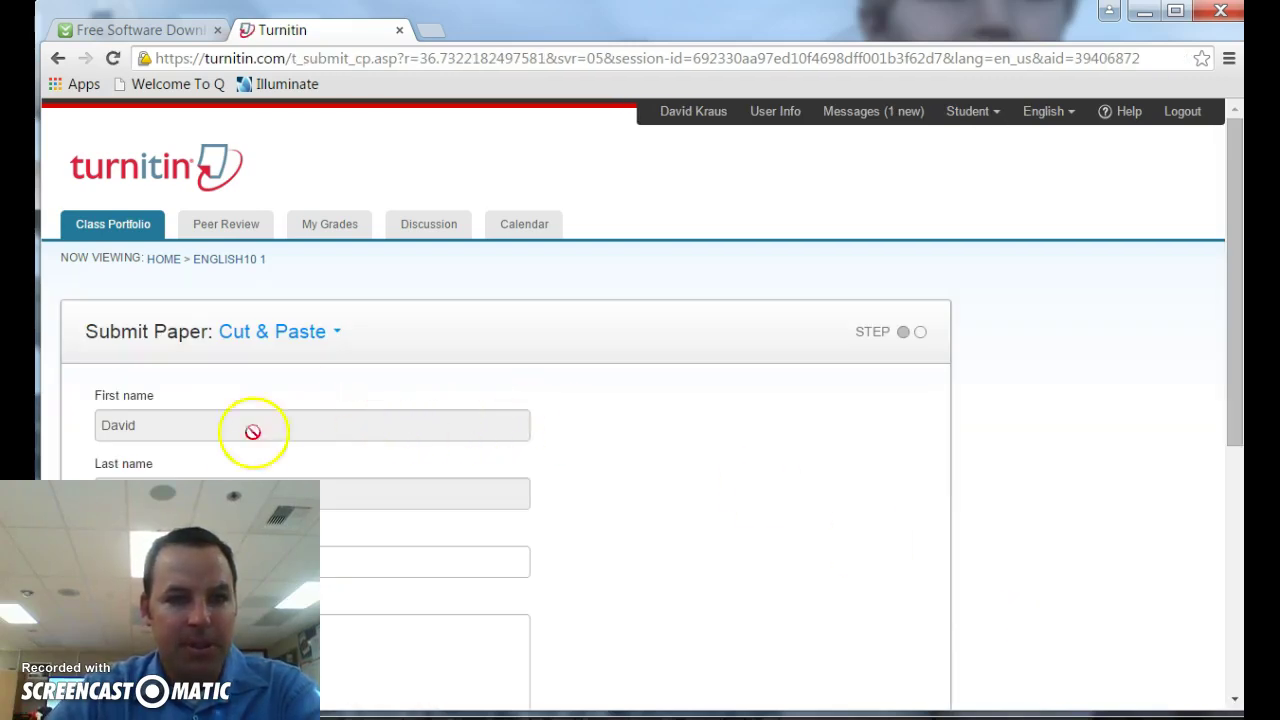
click(399, 568)
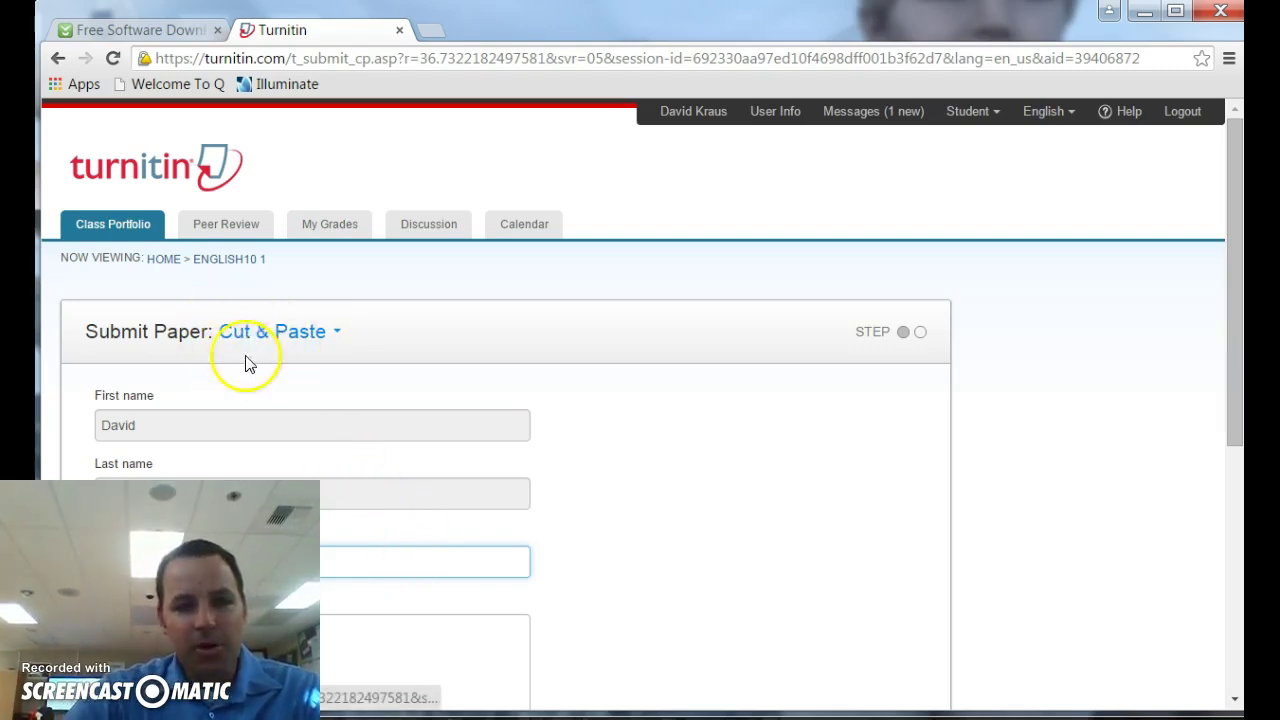
click(266, 332)
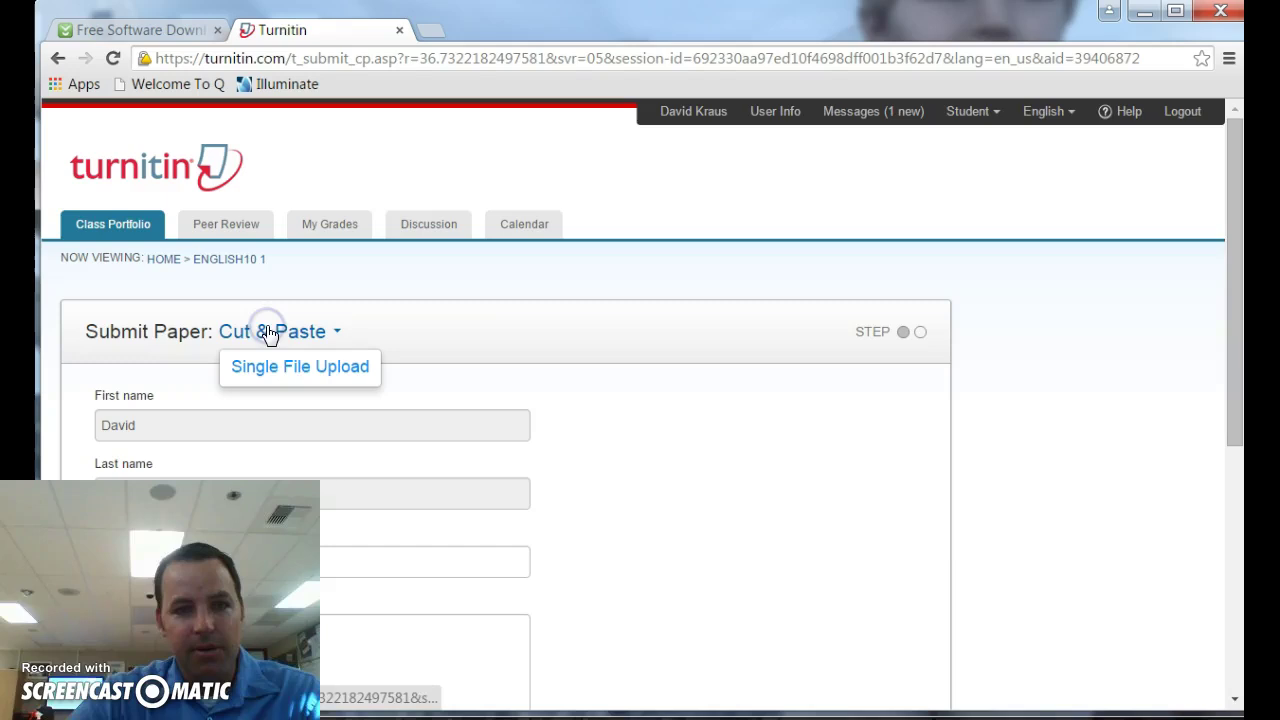
click(271, 366)
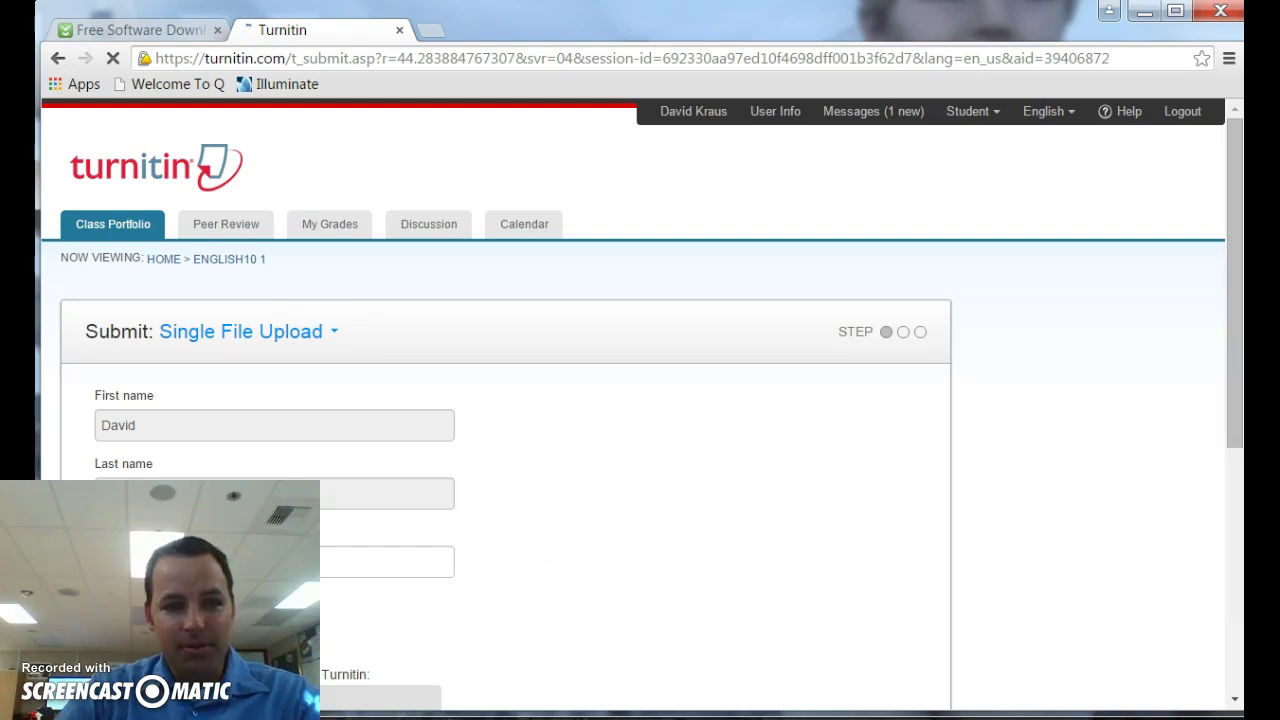
Step: Attach the essay document from the student's Google Drive and try uploading it
scroll(205, 655, down, 1)
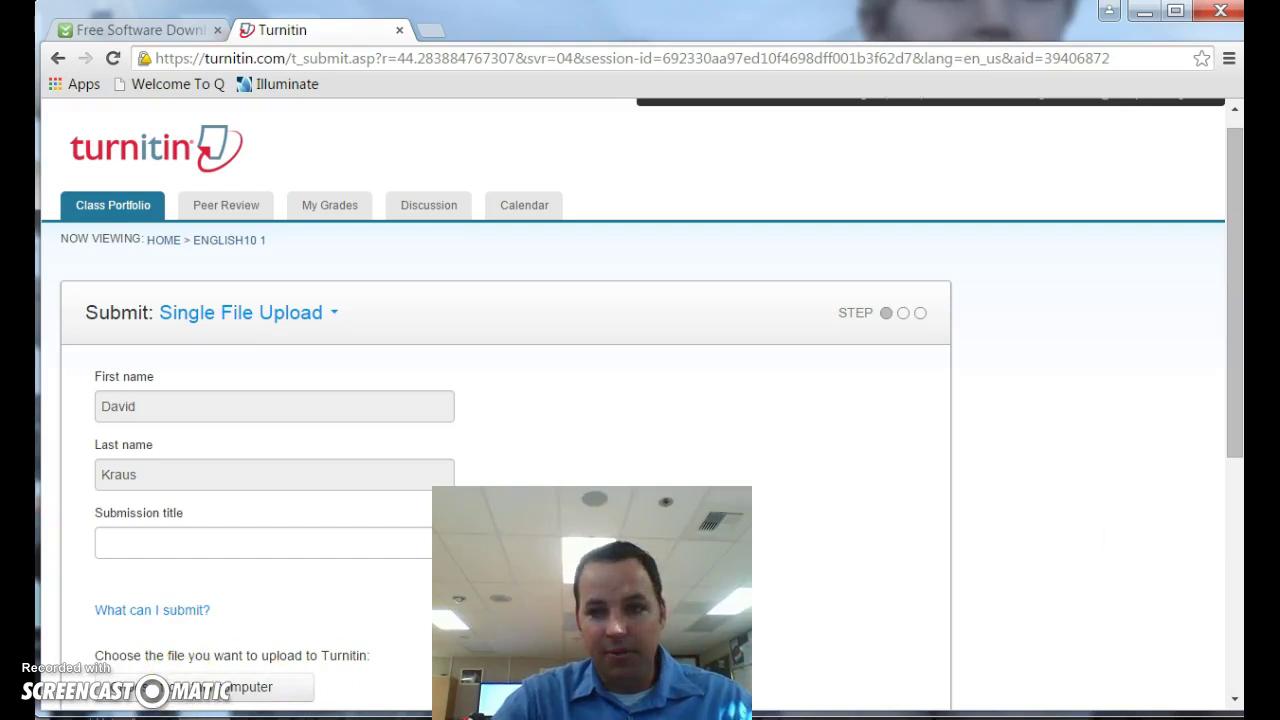
drag(1229, 414, 1232, 518)
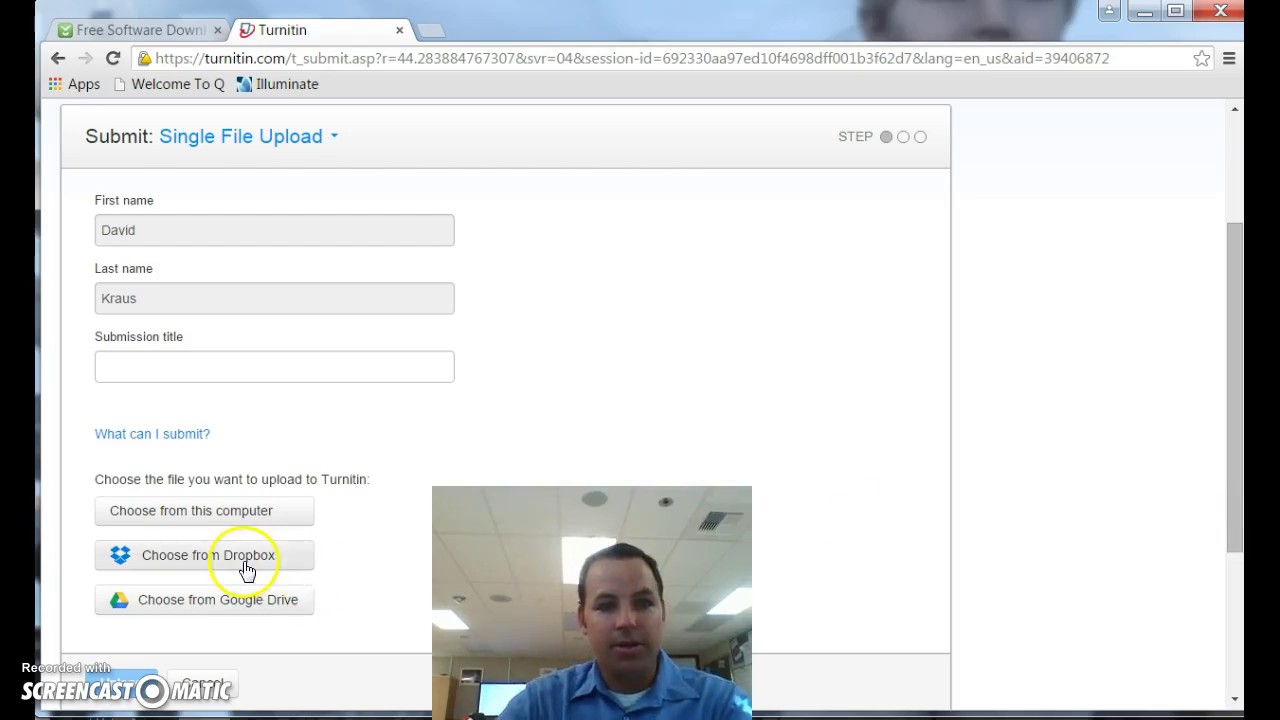
click(232, 612)
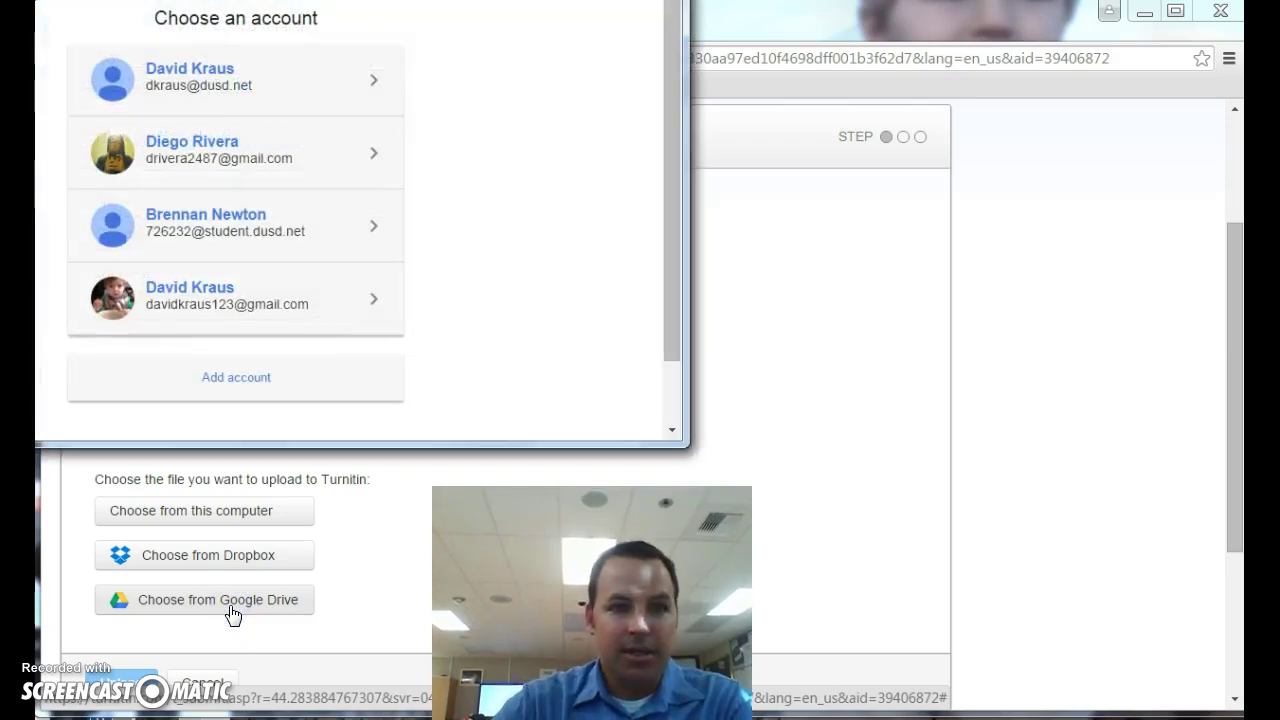
click(215, 293)
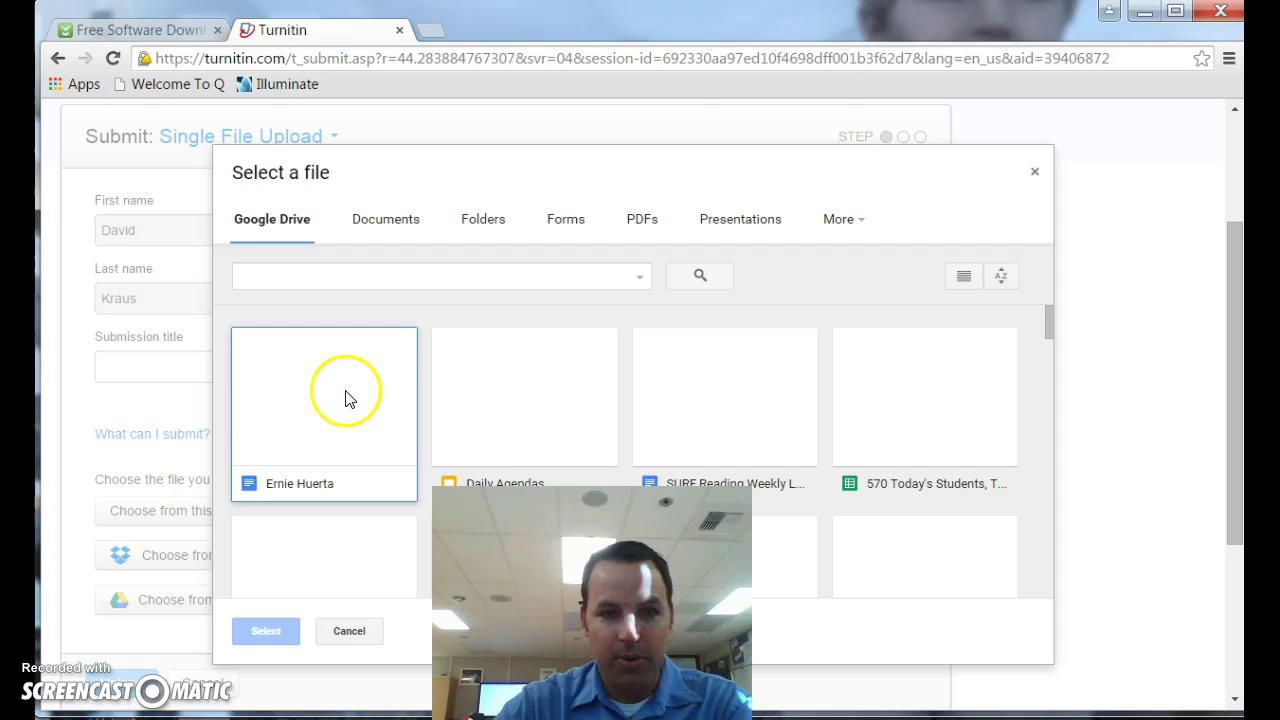
click(345, 398)
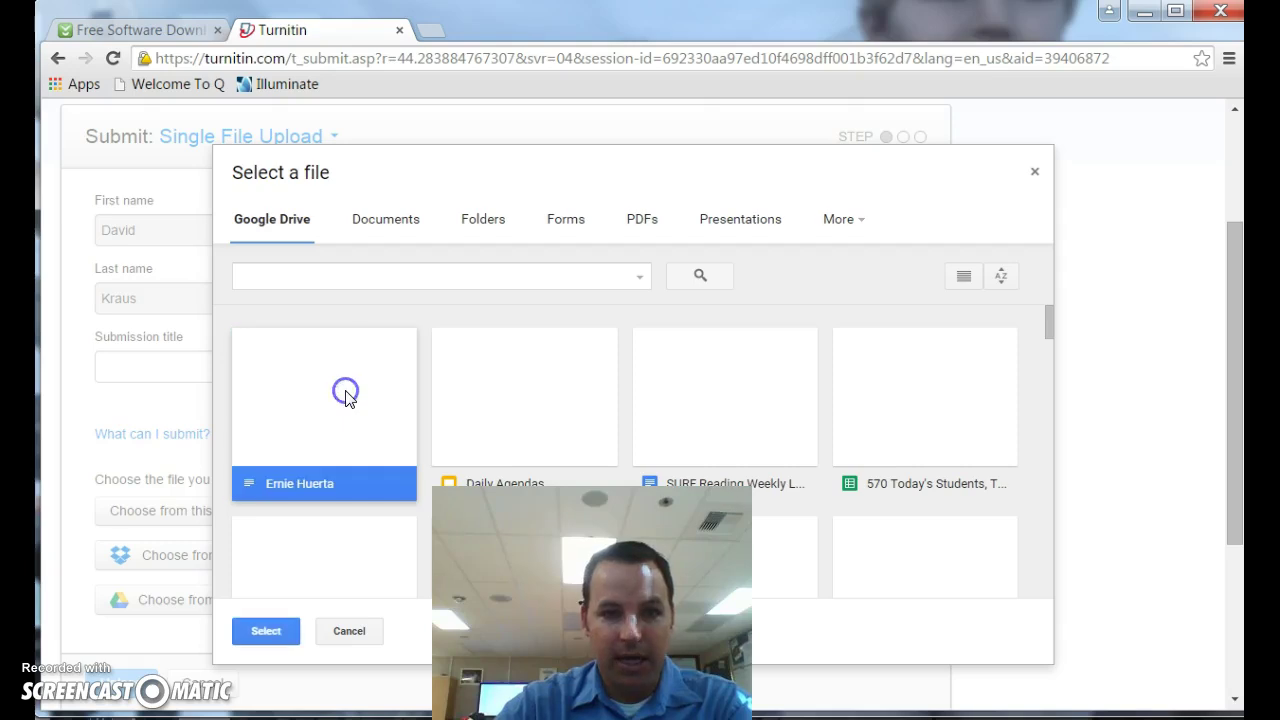
click(266, 631)
click(102, 587)
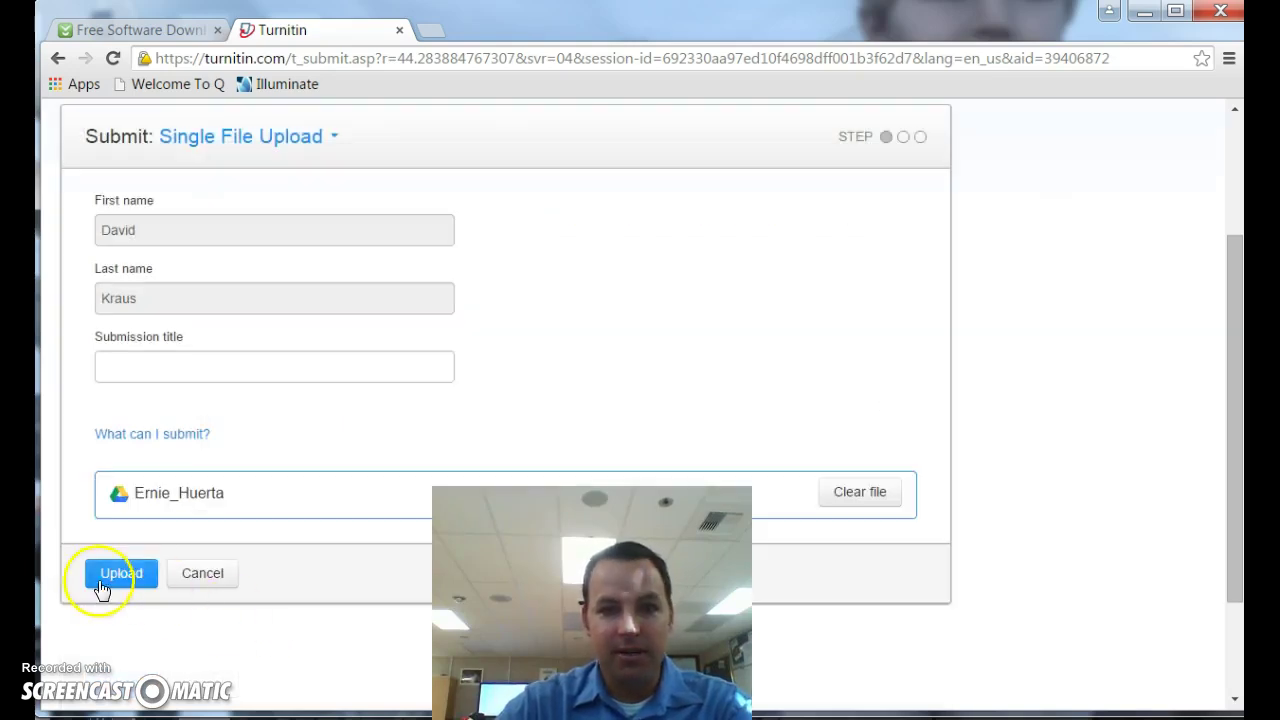
click(119, 580)
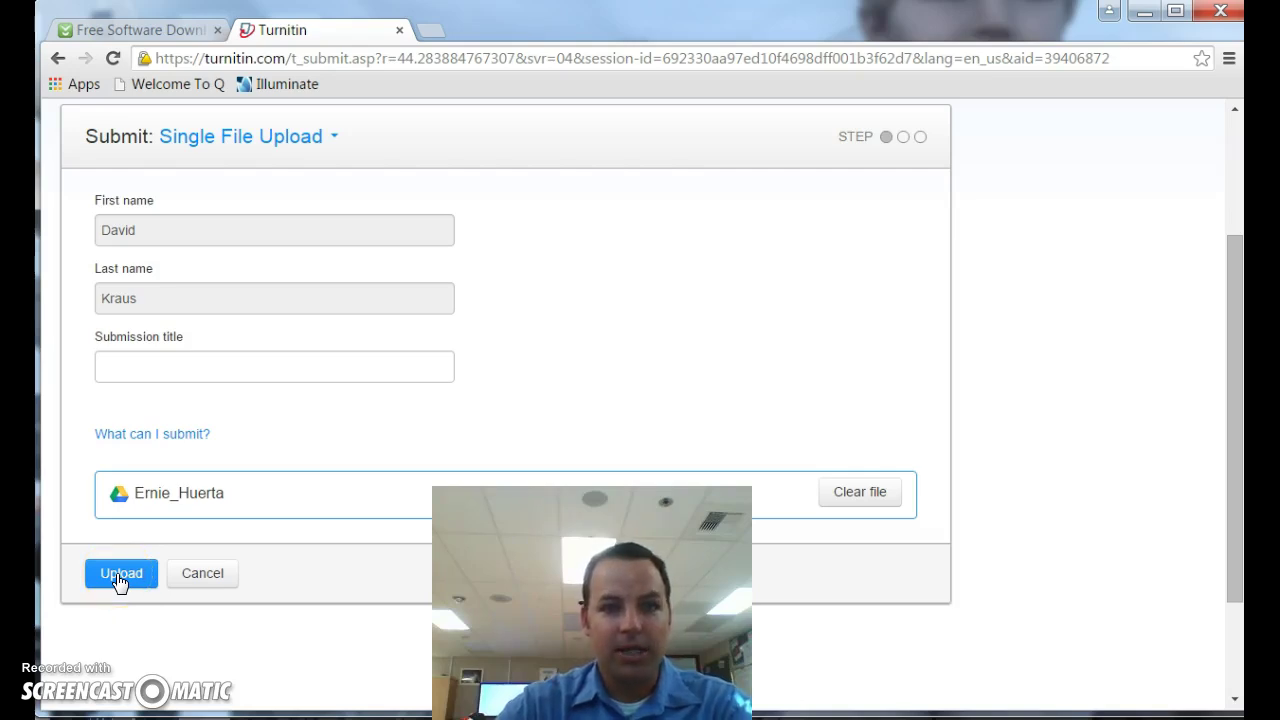
Step: Retry uploading the attached essay, which is rejected for a missing title
click(119, 578)
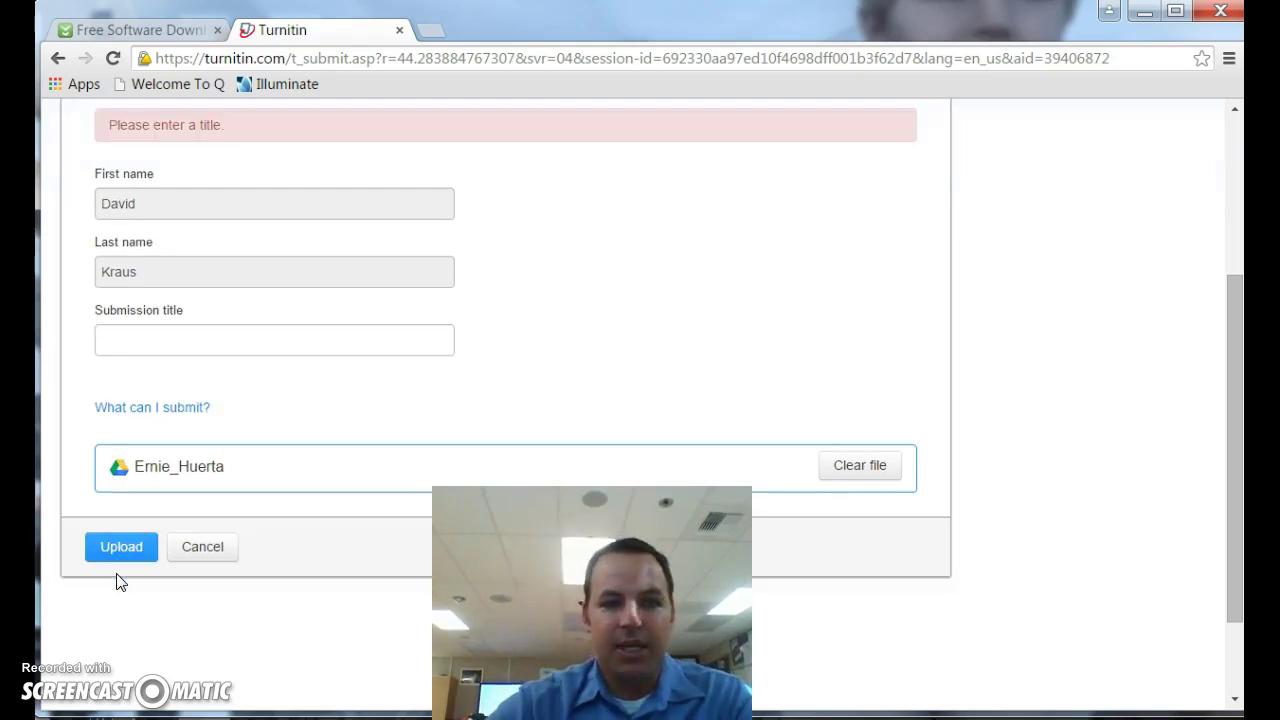
click(95, 626)
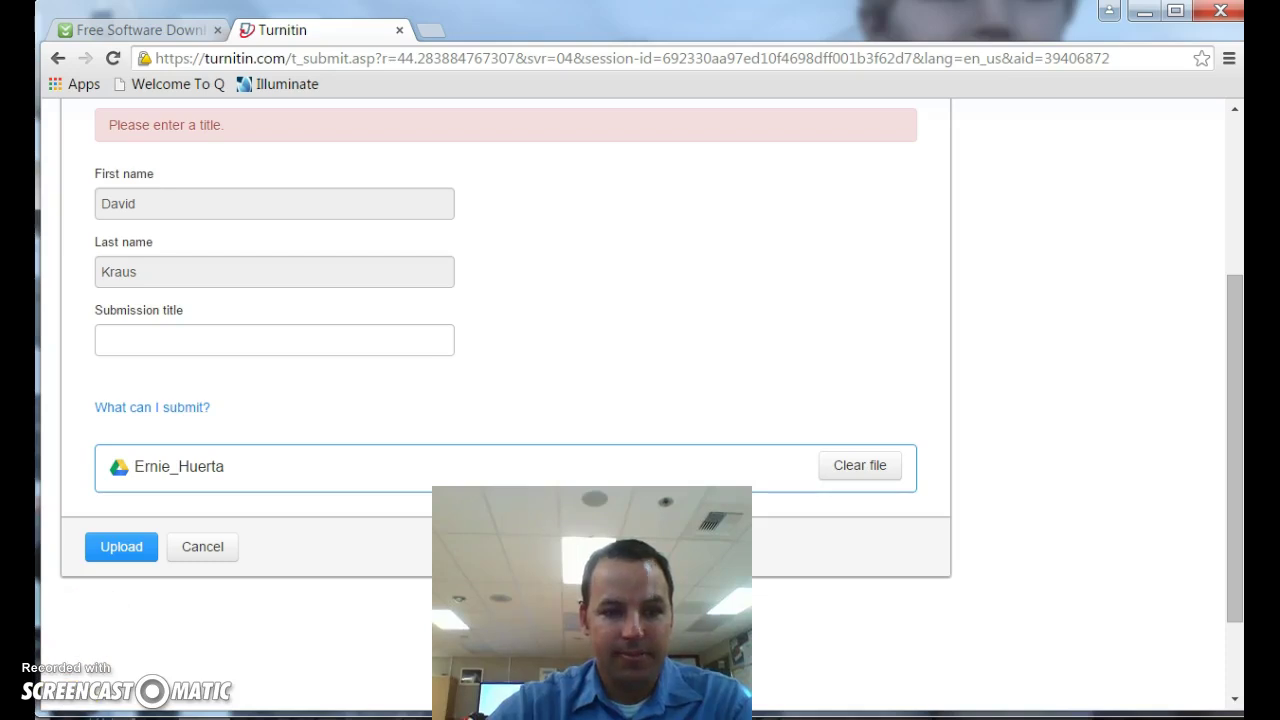
click(120, 548)
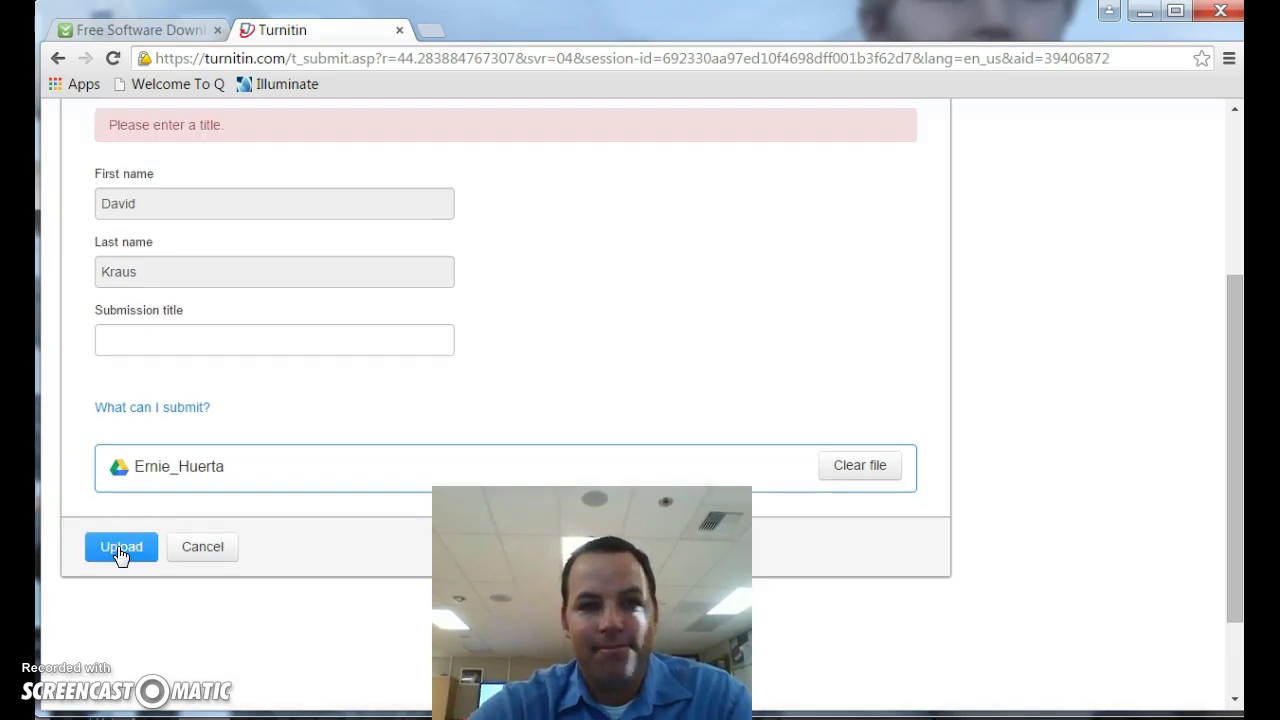
Step: Title the submission 'LTCQT Characterization' and upload the essay
click(175, 340)
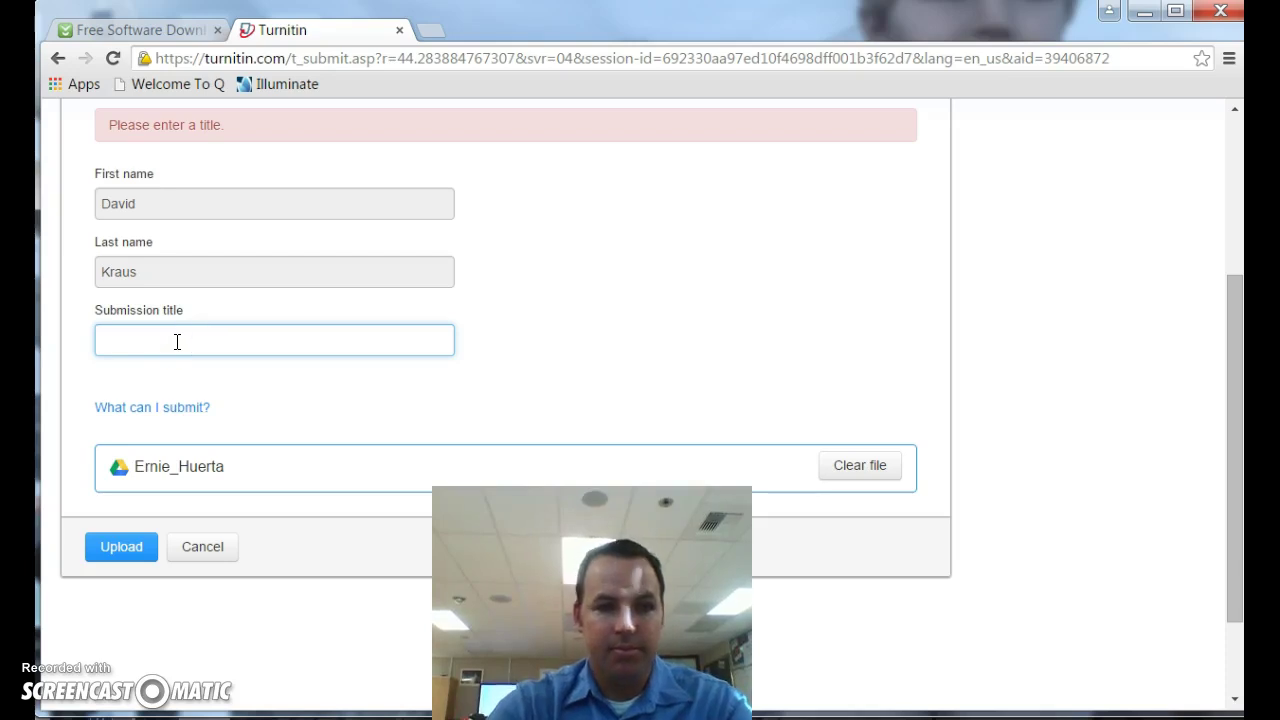
text(LTCQT )
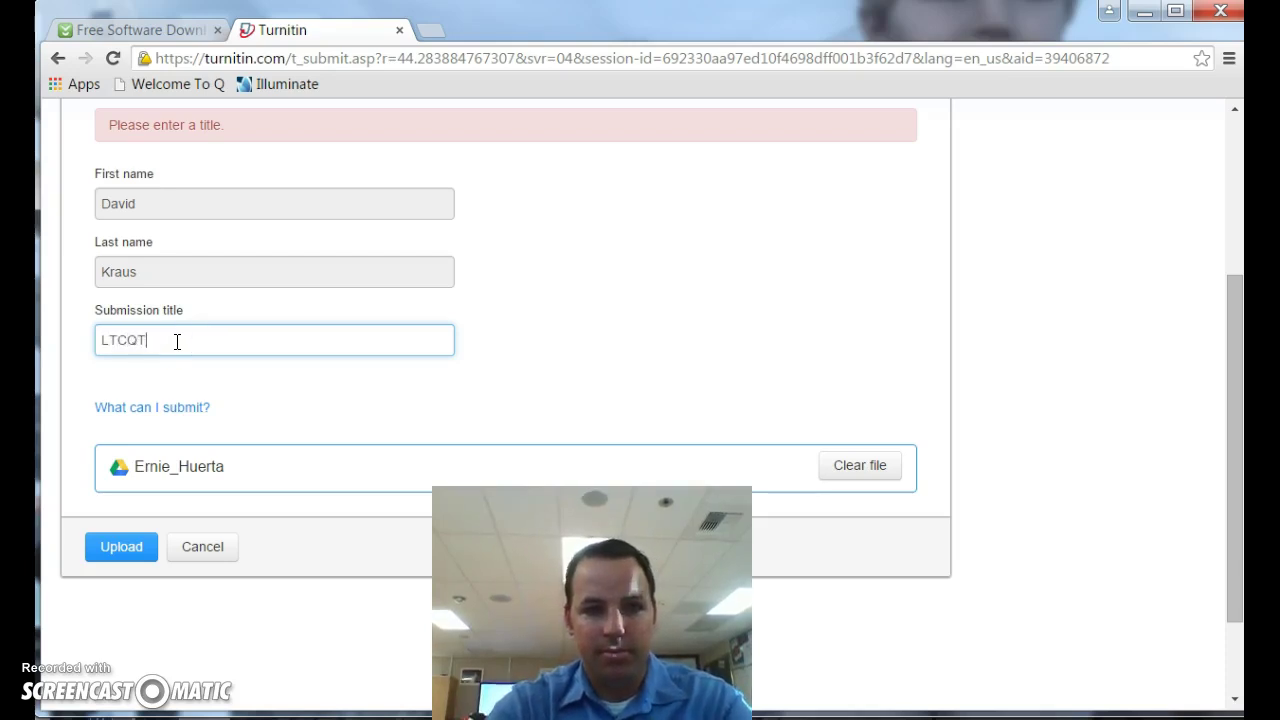
text(Cha)
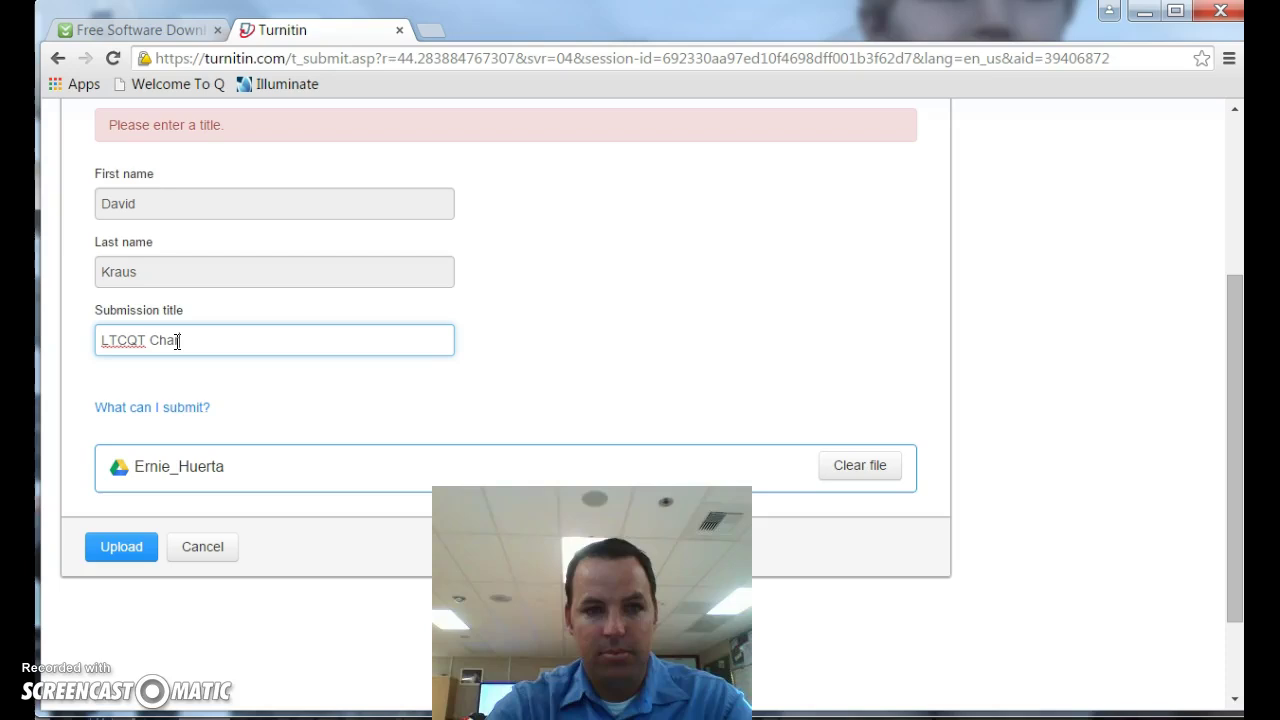
text(racterizat)
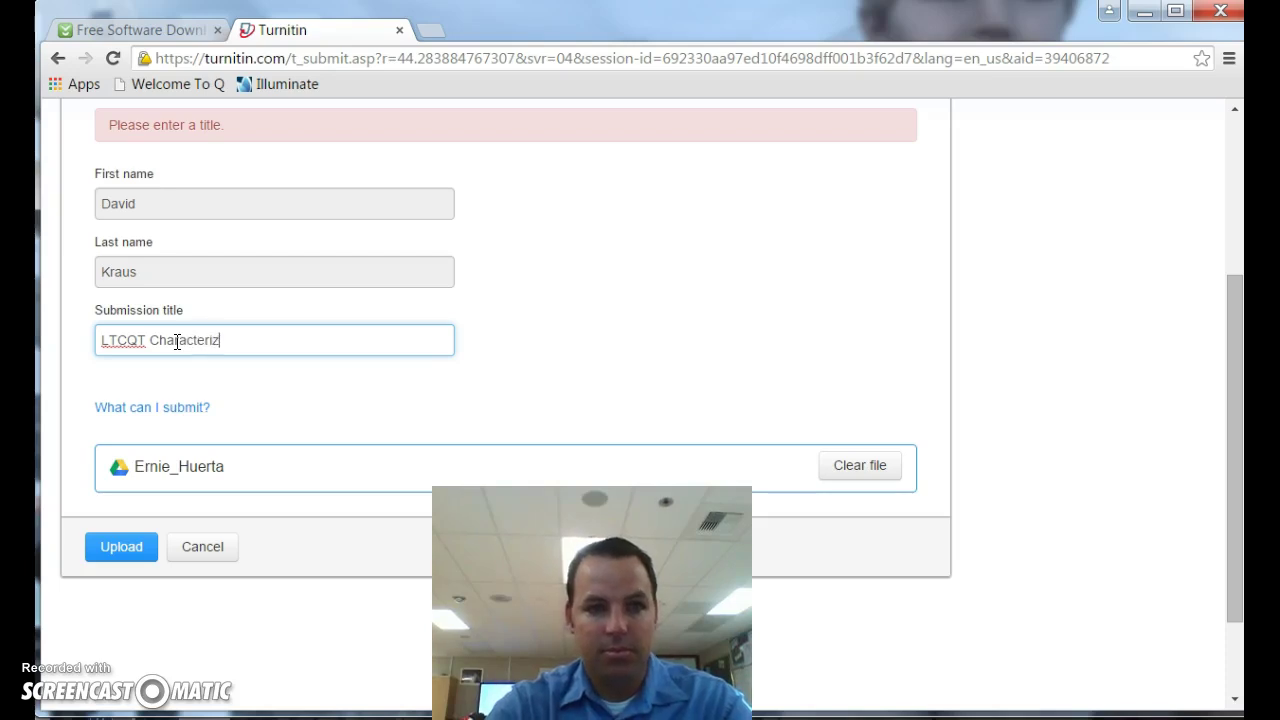
click(176, 341)
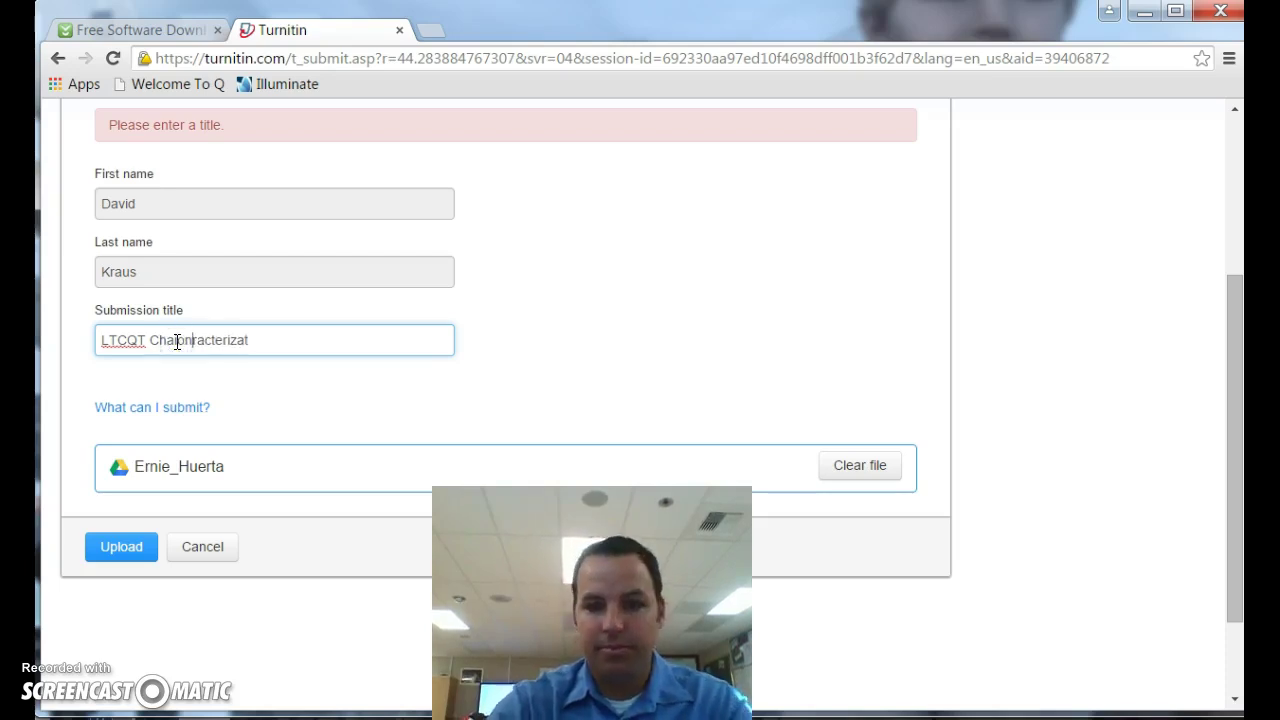
text(p)
key(BackSpace)
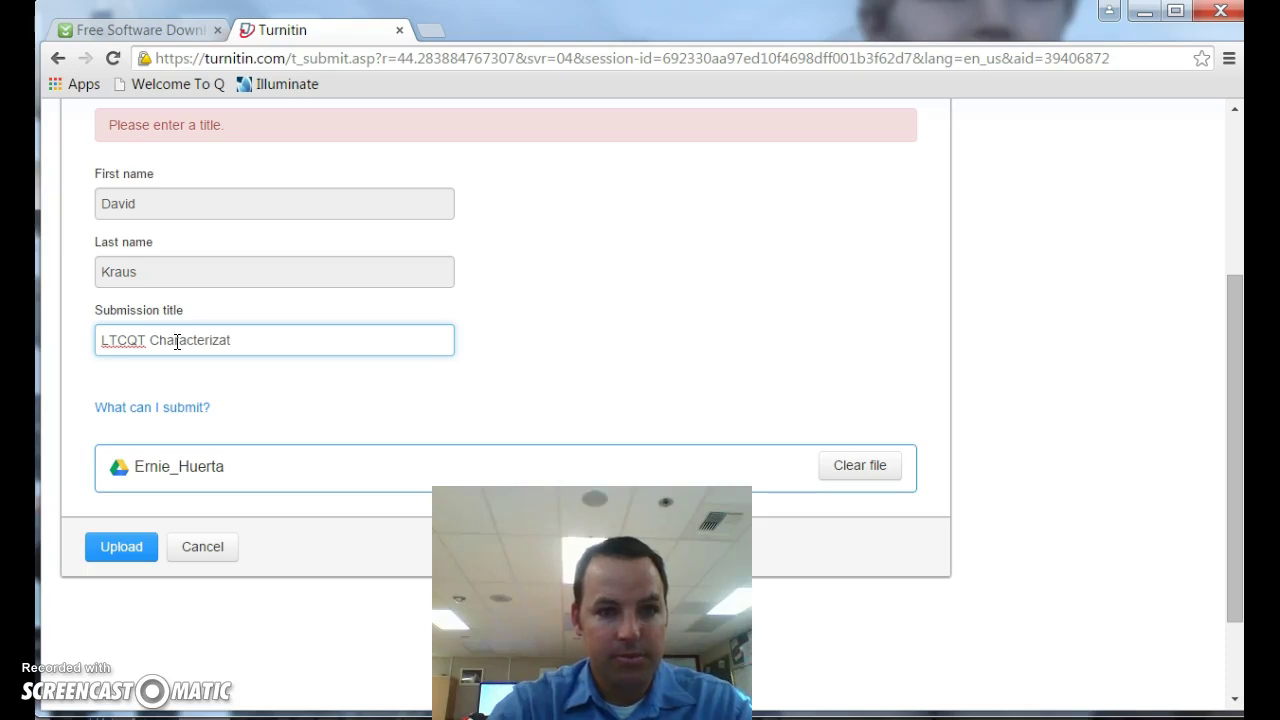
click(250, 342)
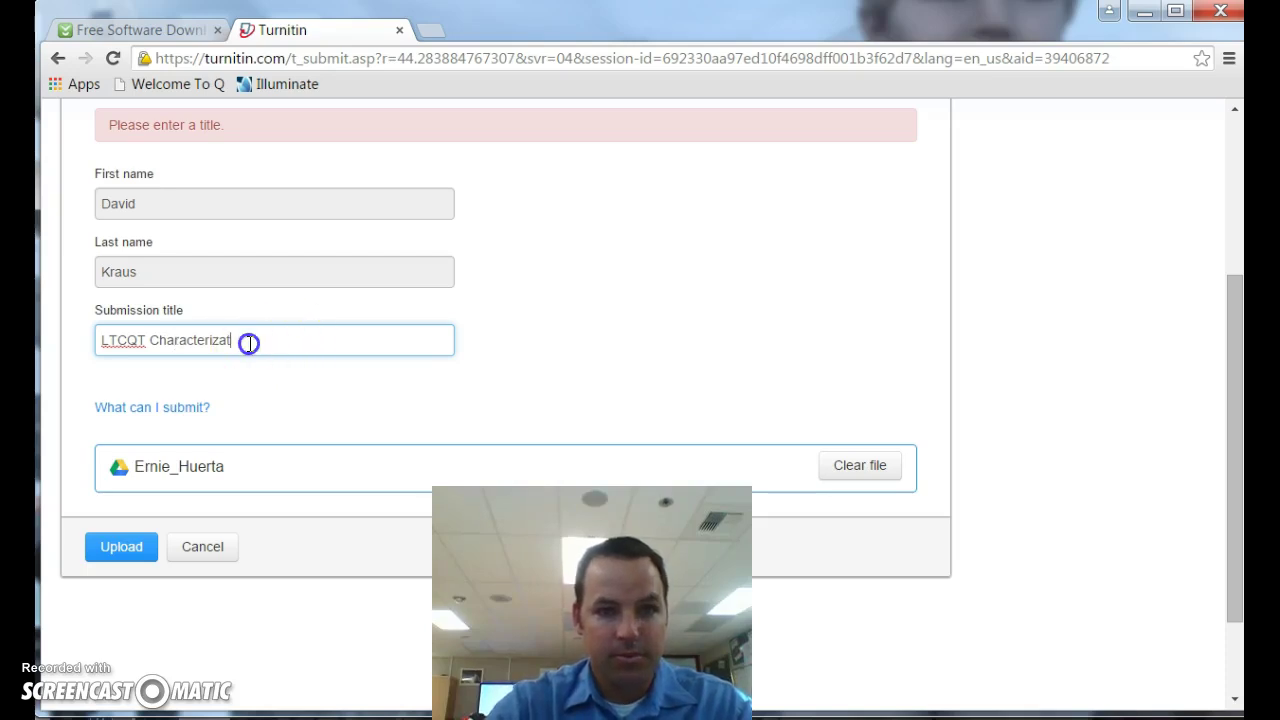
text(ion)
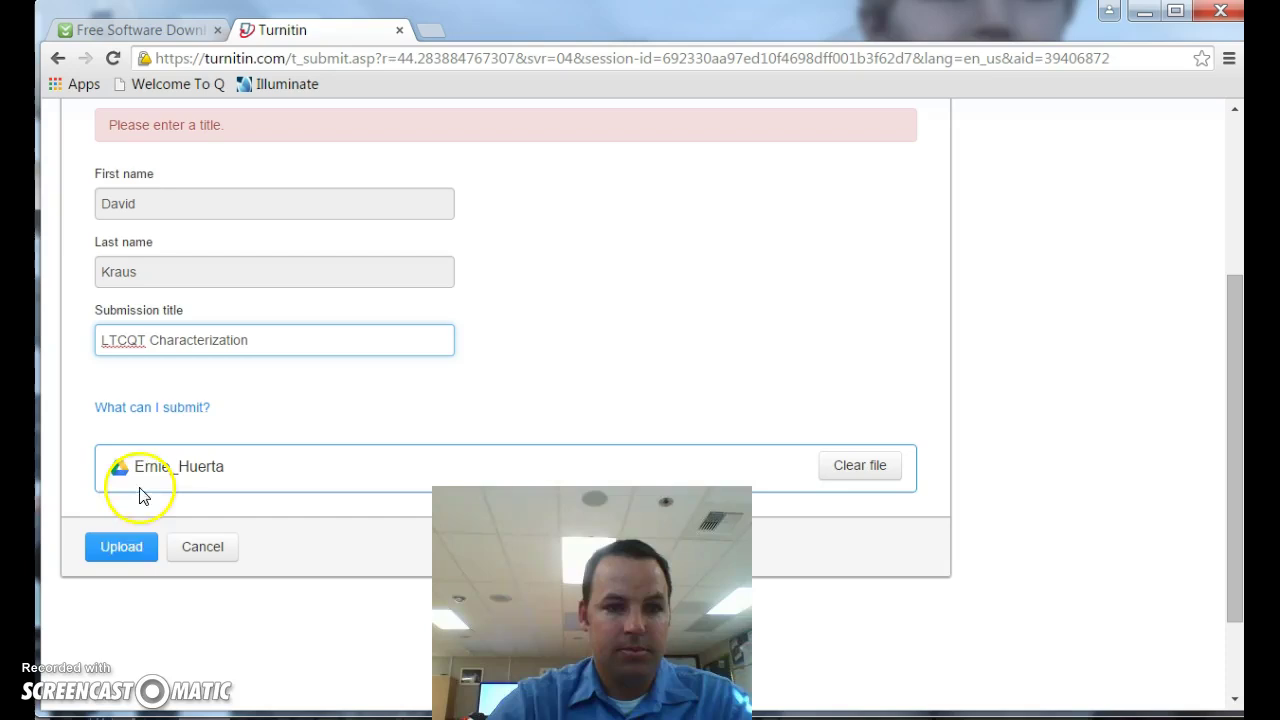
click(129, 540)
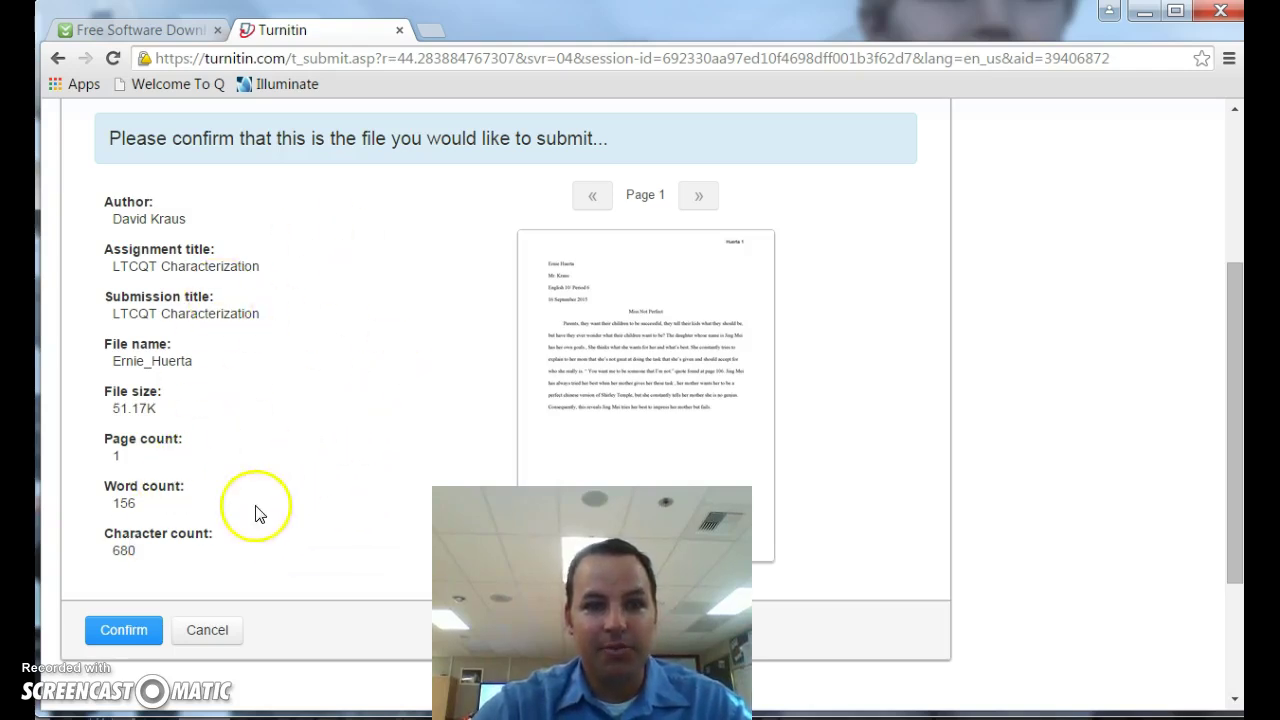
Step: Confirm the LTCQT Characterization upload to complete the submission and get the receipt
click(124, 632)
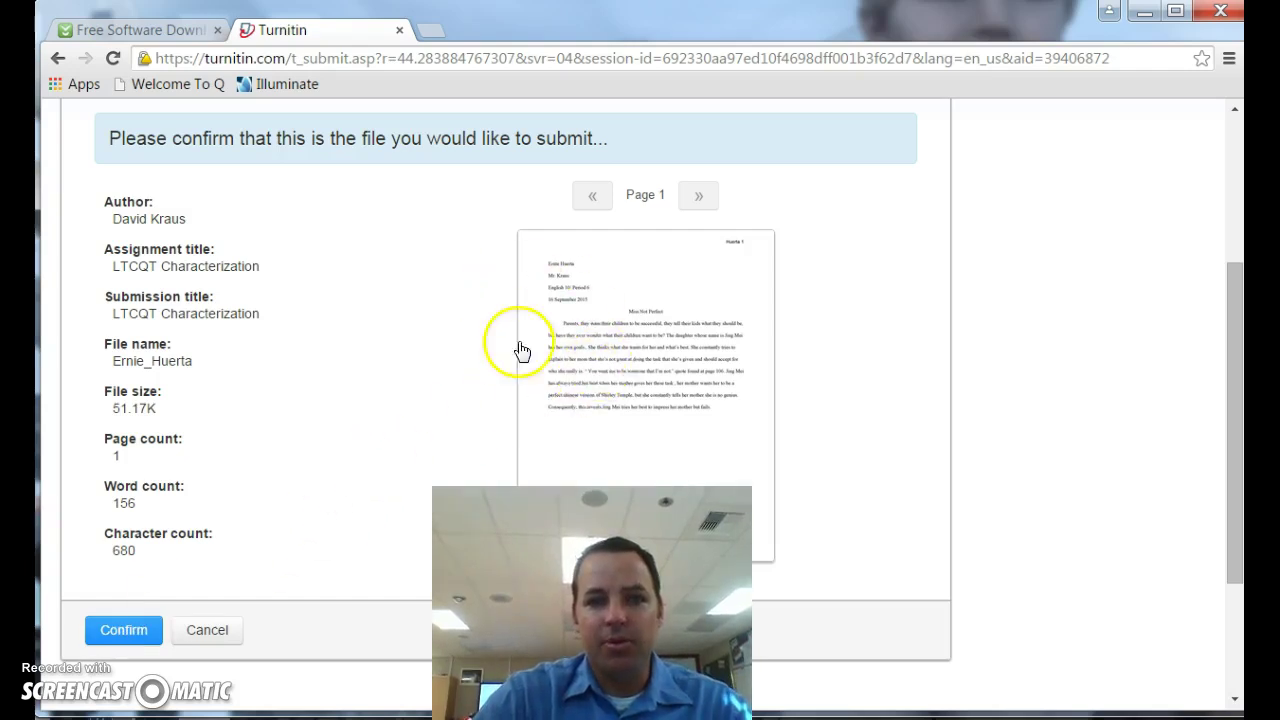
click(119, 634)
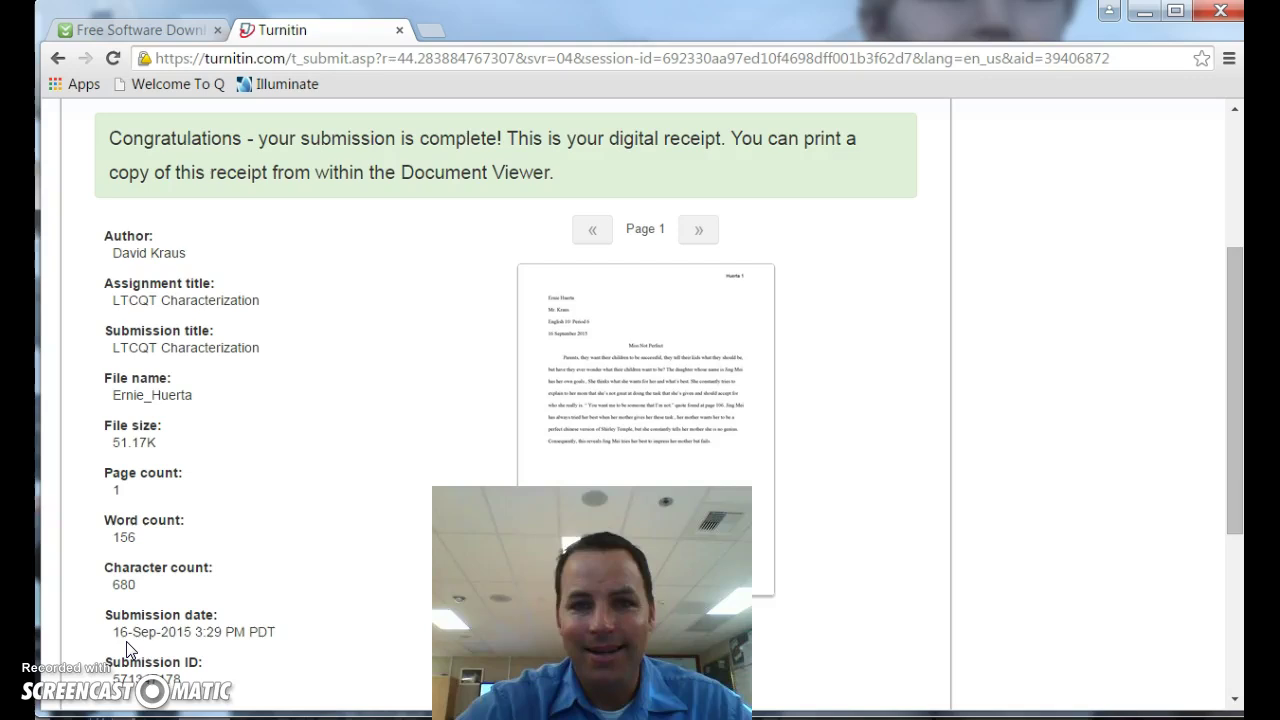